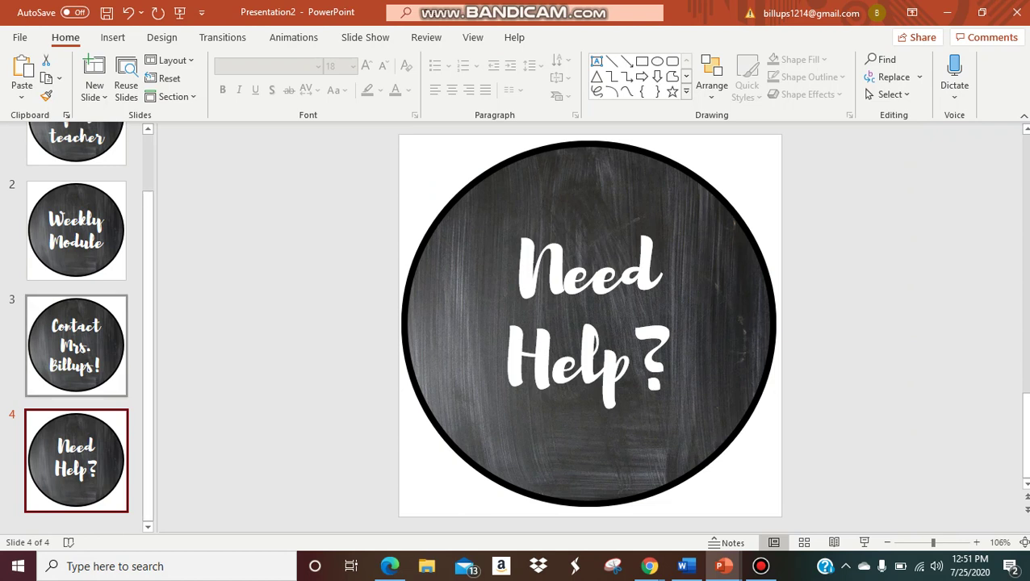
- Add a new slide with the Blank layout after slide 4
{"action": "scroll", "coordinate": [76, 346], "scroll_direction": "up", "scroll_amount": 2}
{"action": "scroll", "coordinate": [77, 326], "scroll_direction": "down", "scroll_amount": 2}
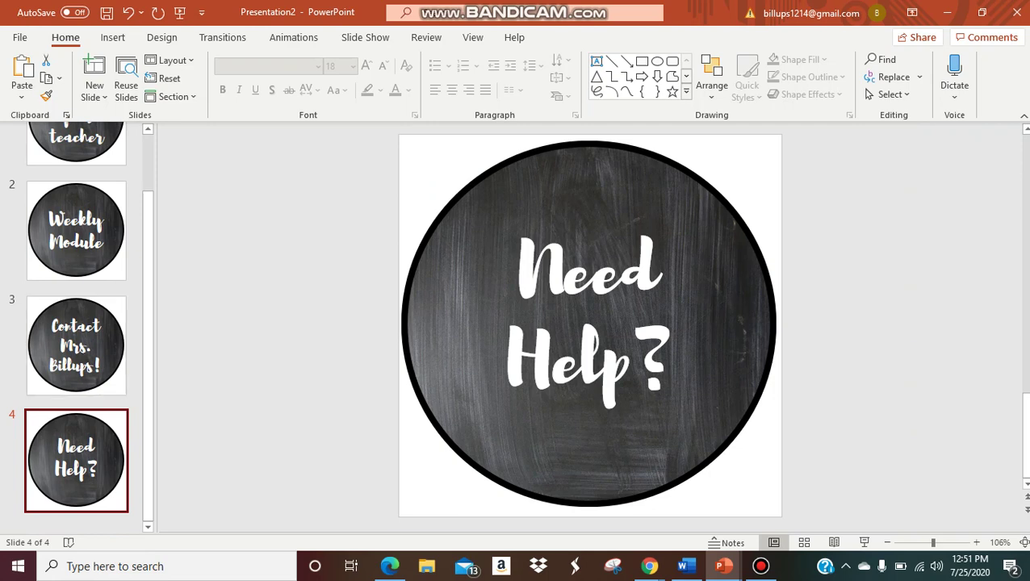
{"action": "left_click", "coordinate": [112, 37]}
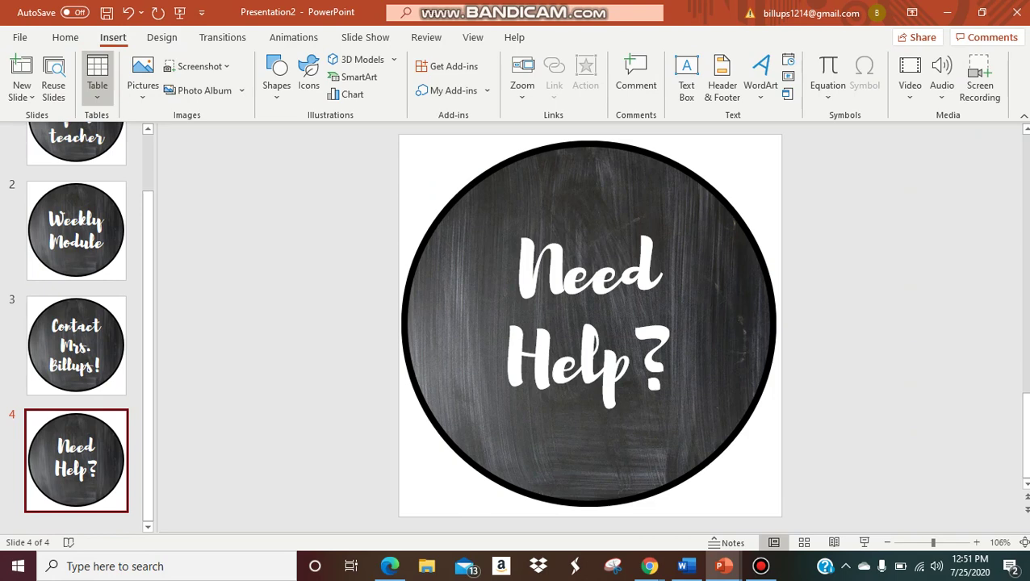
{"action": "left_click", "coordinate": [22, 91]}
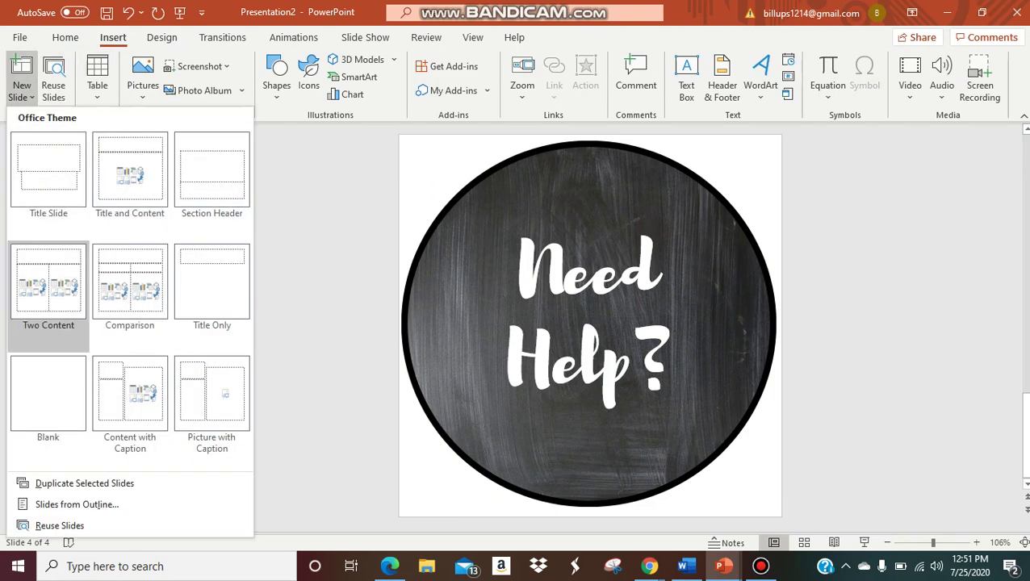
{"action": "left_click", "coordinate": [51, 389]}
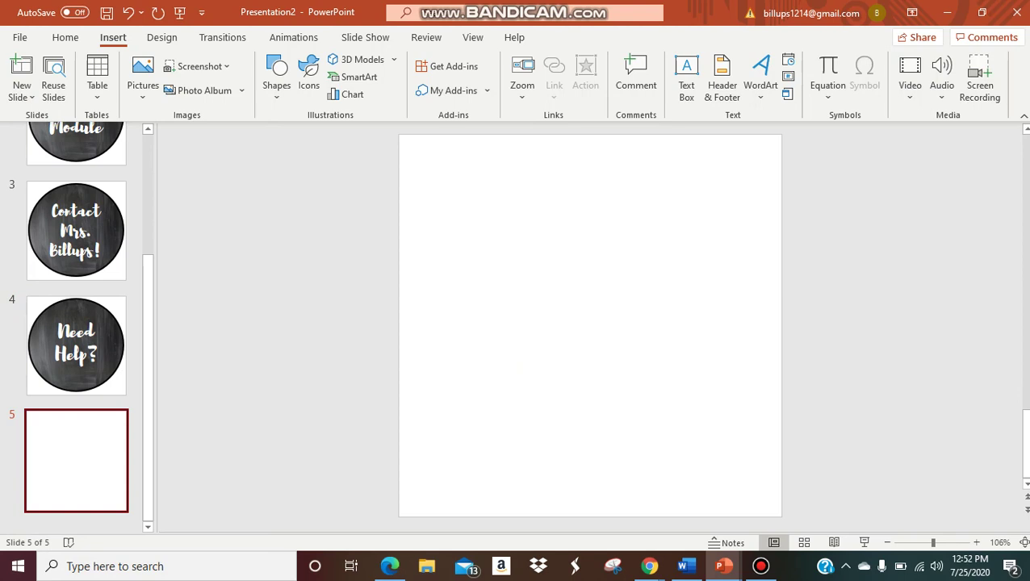
- Review the custom slide size settings and accept a width and height of 5 in
{"action": "left_click", "coordinate": [440, 11]}
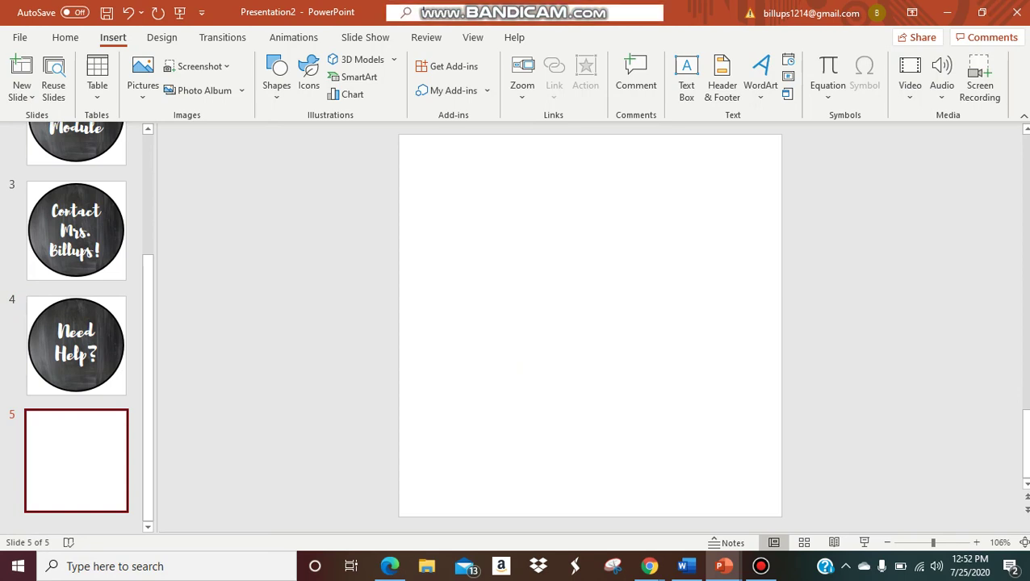
{"action": "type", "text": "slide"}
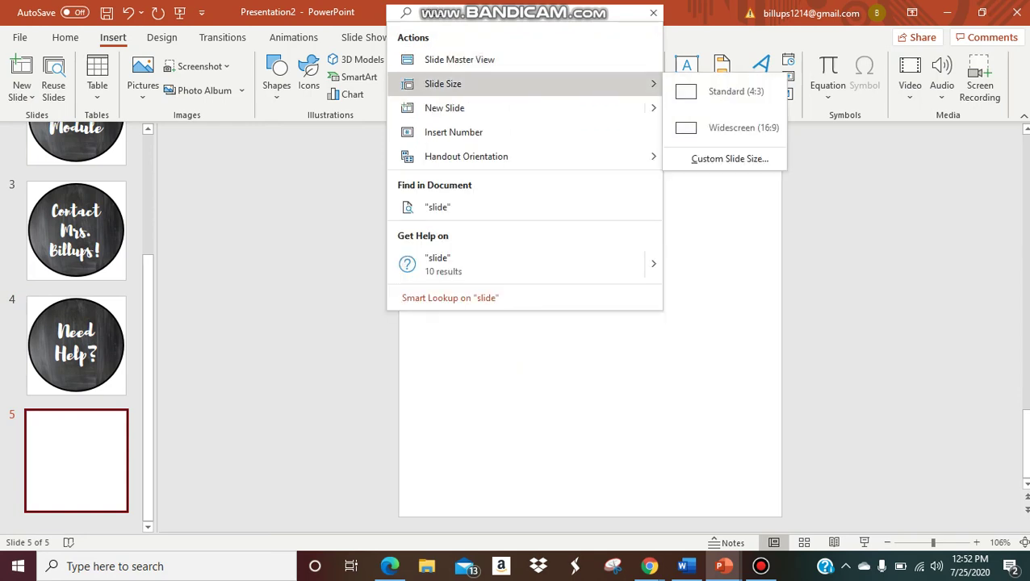
{"action": "left_click", "coordinate": [728, 158]}
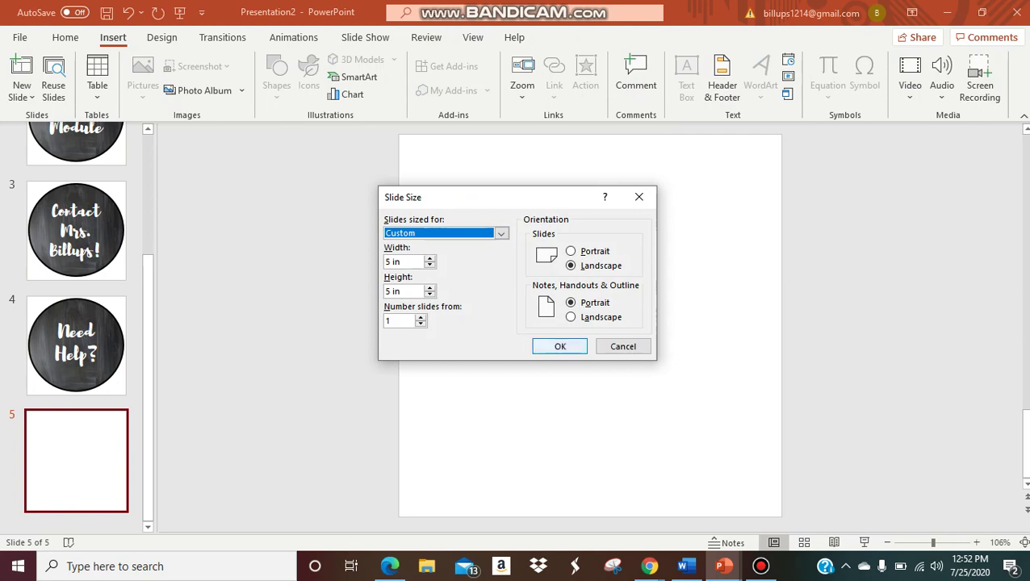
{"action": "left_click", "coordinate": [560, 346]}
- Draw a large oval in the middle of the blank slide 5
{"action": "left_click", "coordinate": [276, 77]}
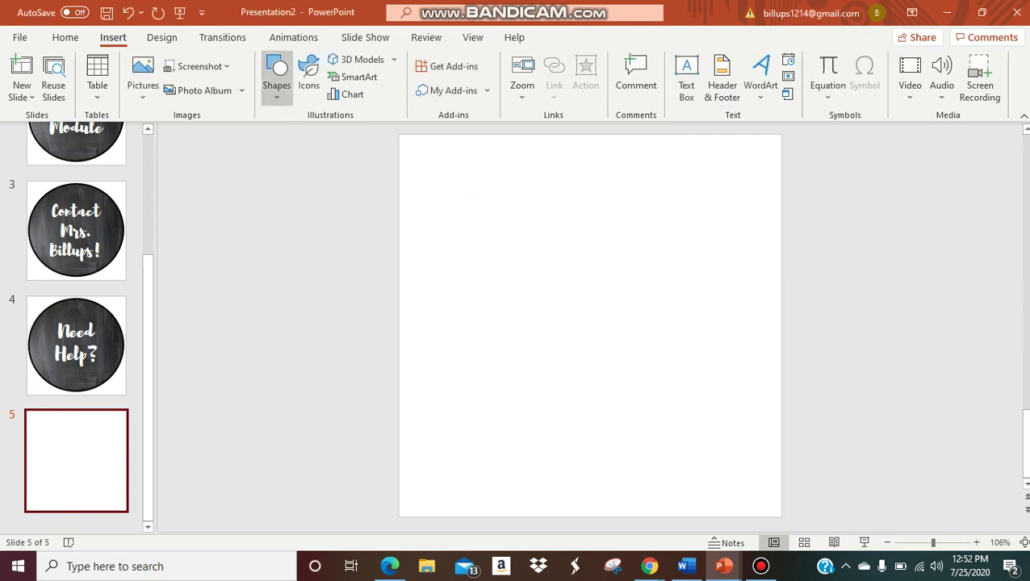
{"action": "left_click", "coordinate": [330, 136]}
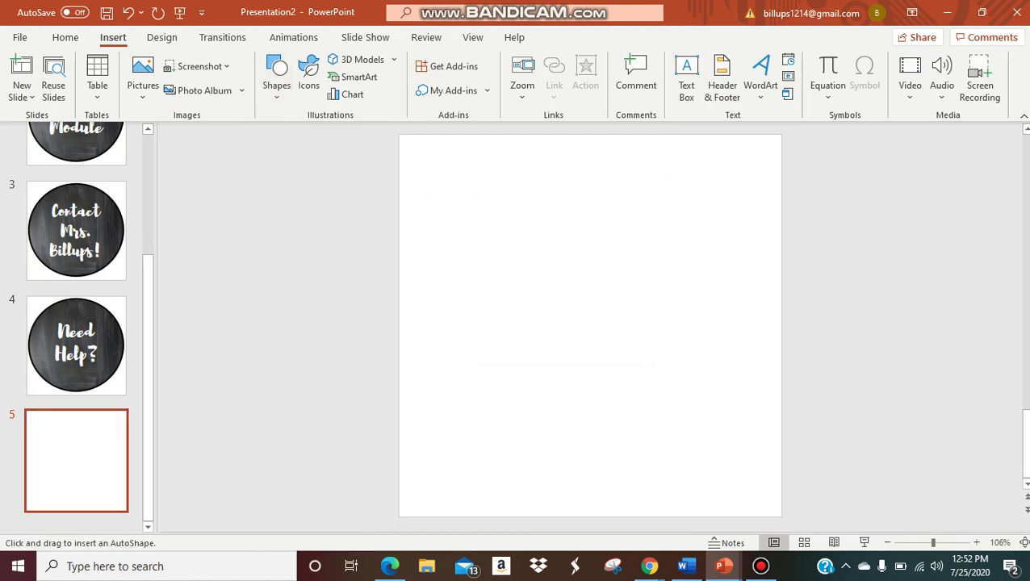
{"action": "left_click_drag", "start_coordinate": [733, 166], "coordinate": [421, 480]}
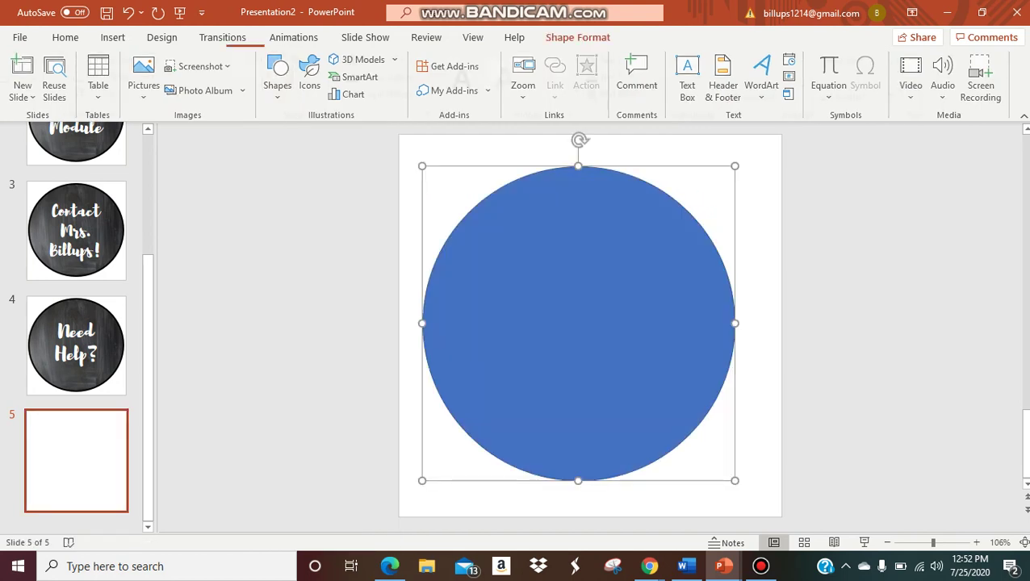
- Resize and reposition the oval until it nearly fills the slide, about 5" high and 4.91" wide
{"action": "left_click_drag", "start_coordinate": [734, 481], "coordinate": [765, 511]}
{"action": "left_click_drag", "start_coordinate": [409, 489], "coordinate": [421, 517]}
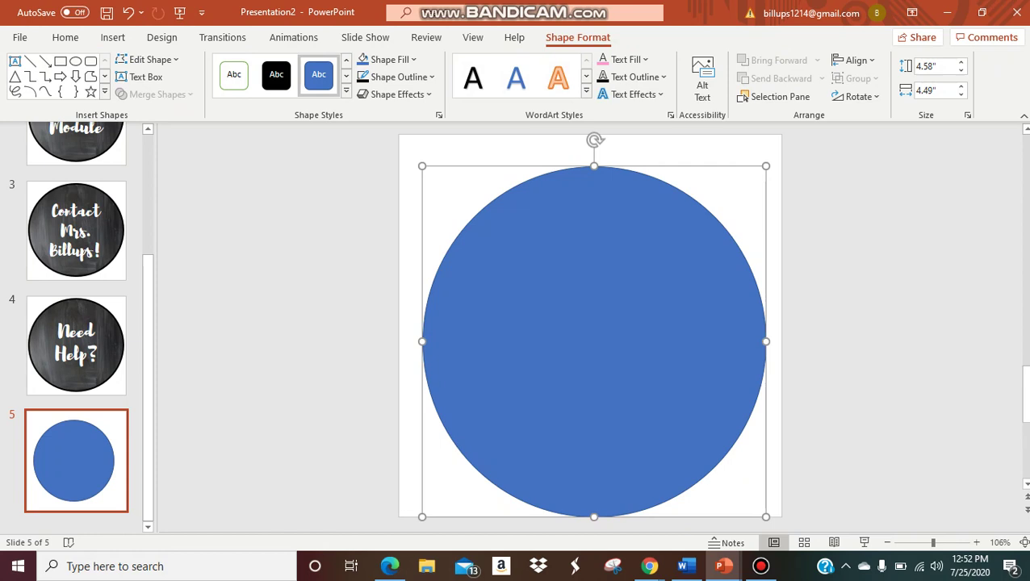
{"action": "left_click_drag", "start_coordinate": [421, 166], "coordinate": [404, 134]}
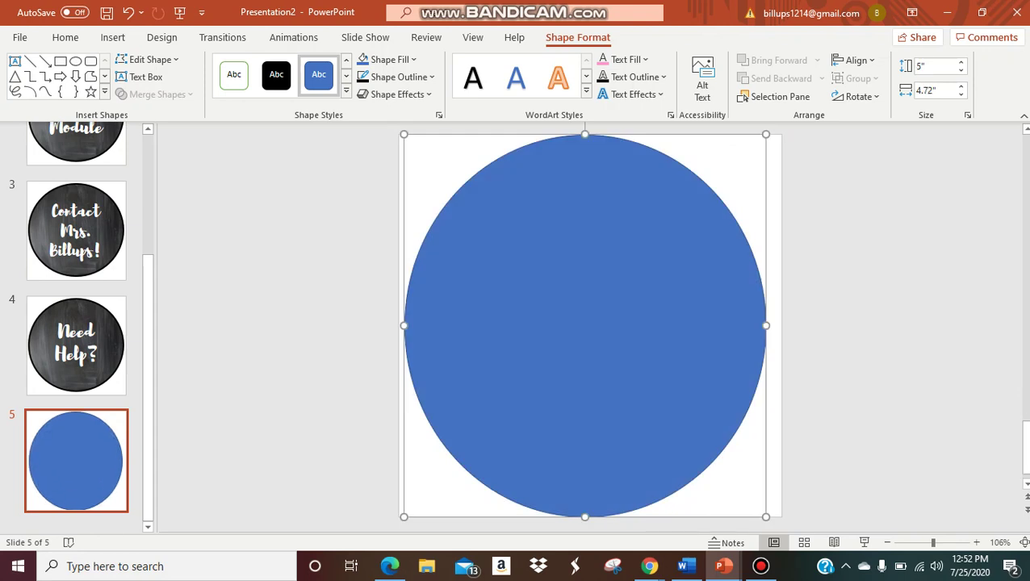
{"action": "left_click_drag", "start_coordinate": [585, 326], "coordinate": [580, 326]}
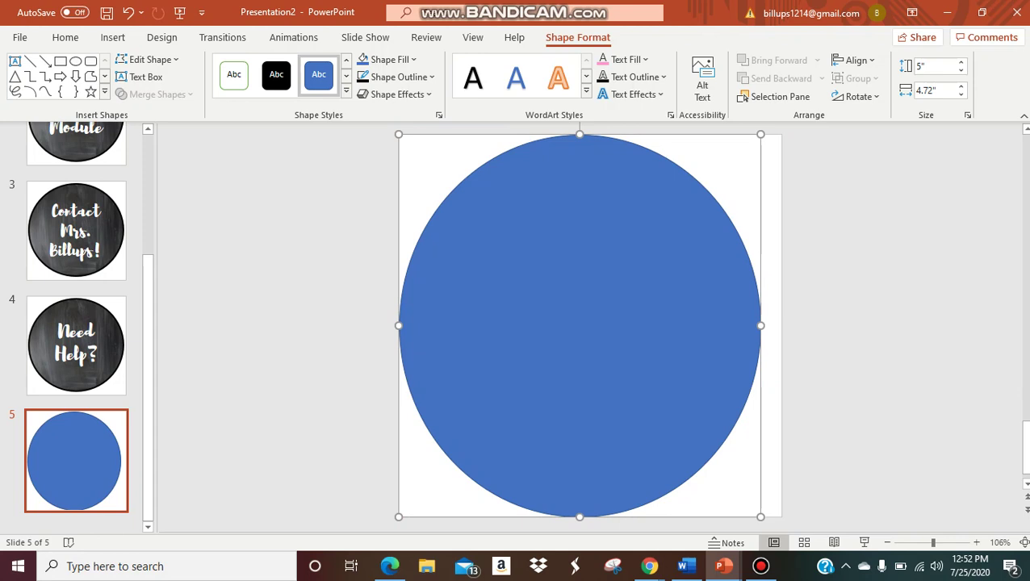
{"action": "left_click_drag", "start_coordinate": [398, 134], "coordinate": [405, 140]}
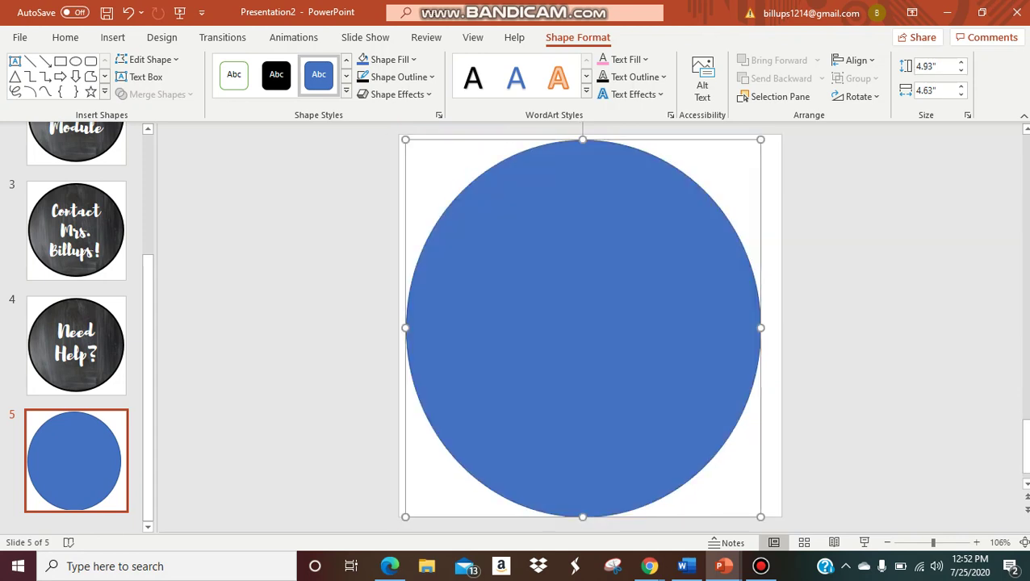
{"action": "left_click_drag", "start_coordinate": [760, 140], "coordinate": [781, 134]}
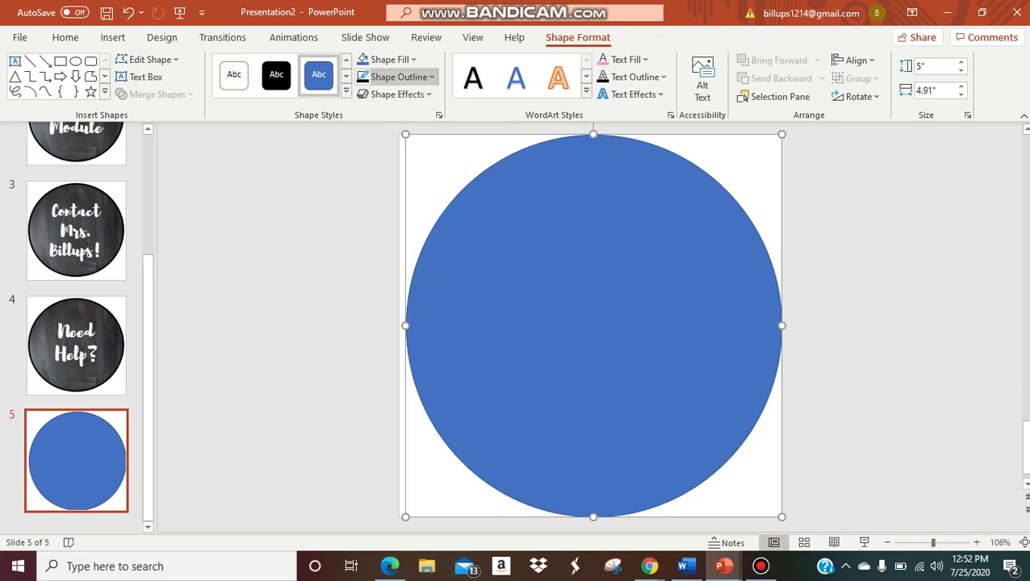
- Give the oval a black outline with a weight of 4½ pt
{"action": "left_click", "coordinate": [400, 77]}
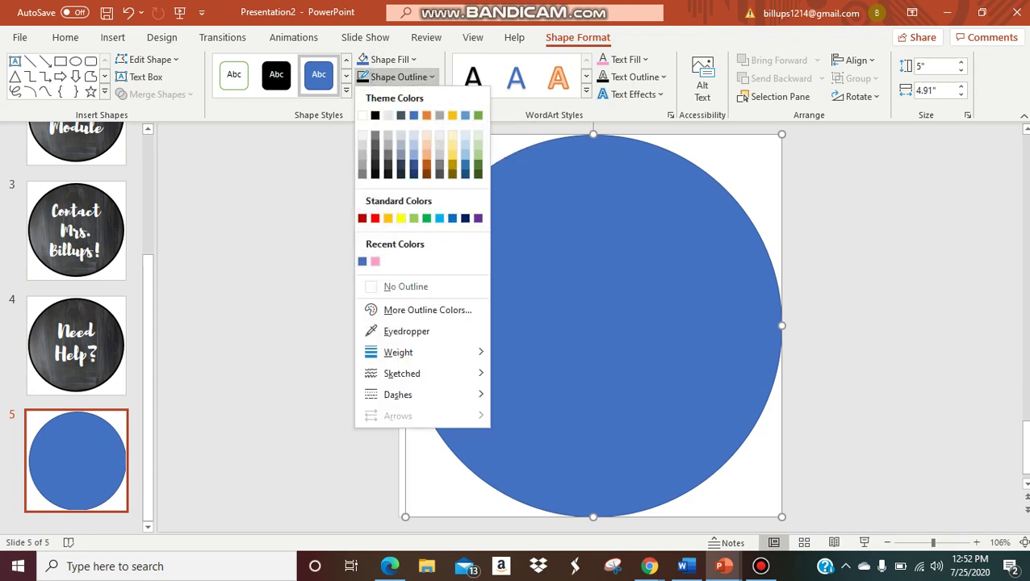
{"action": "mouse_move", "coordinate": [404, 394]}
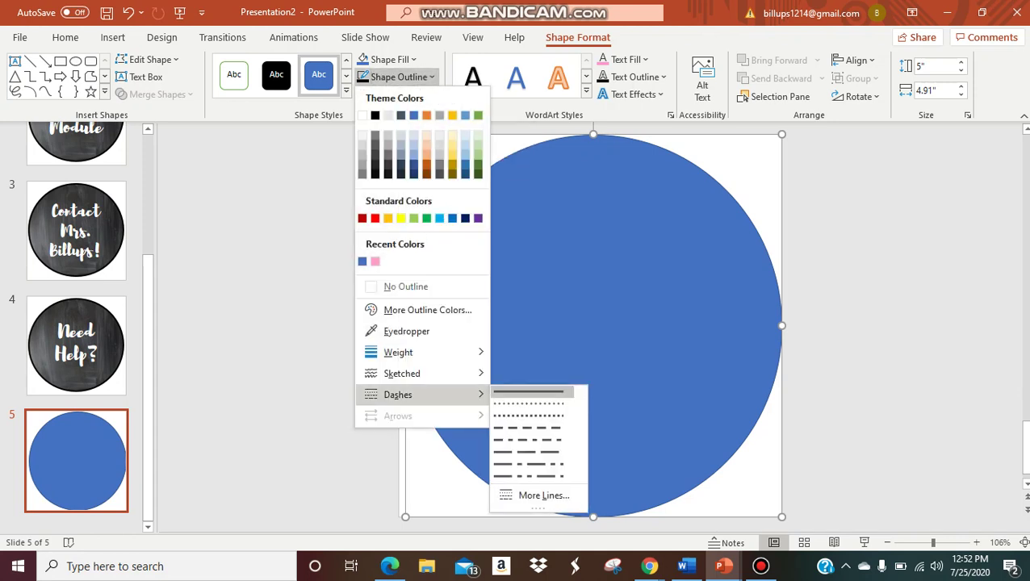
{"action": "mouse_move", "coordinate": [403, 351]}
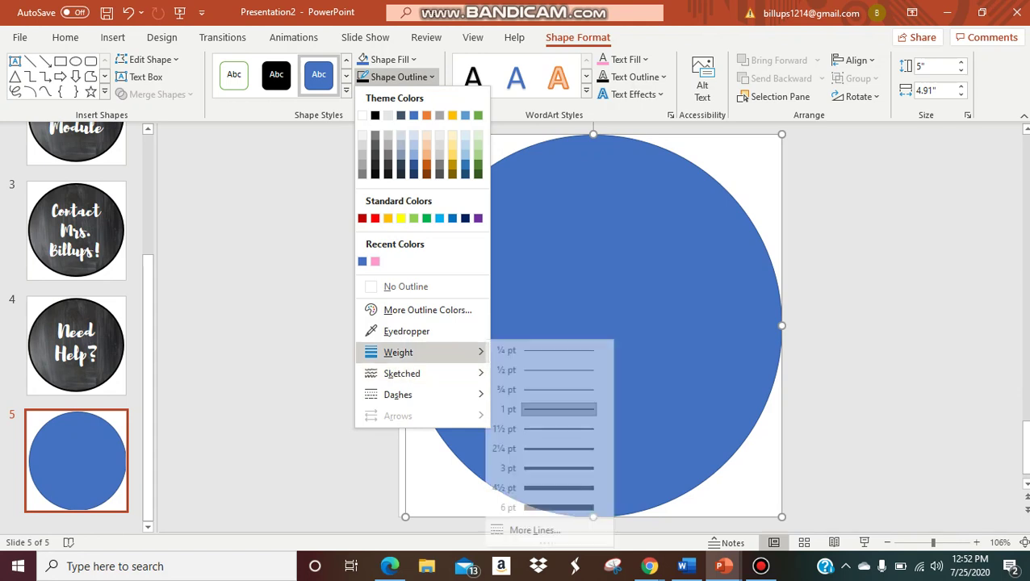
{"action": "left_click", "coordinate": [558, 488]}
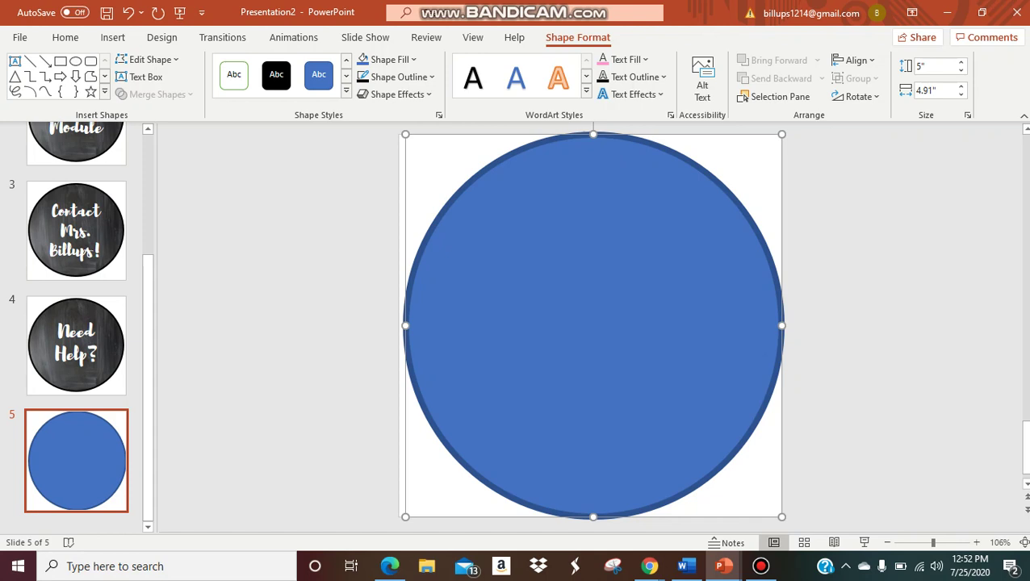
{"action": "left_click", "coordinate": [399, 77]}
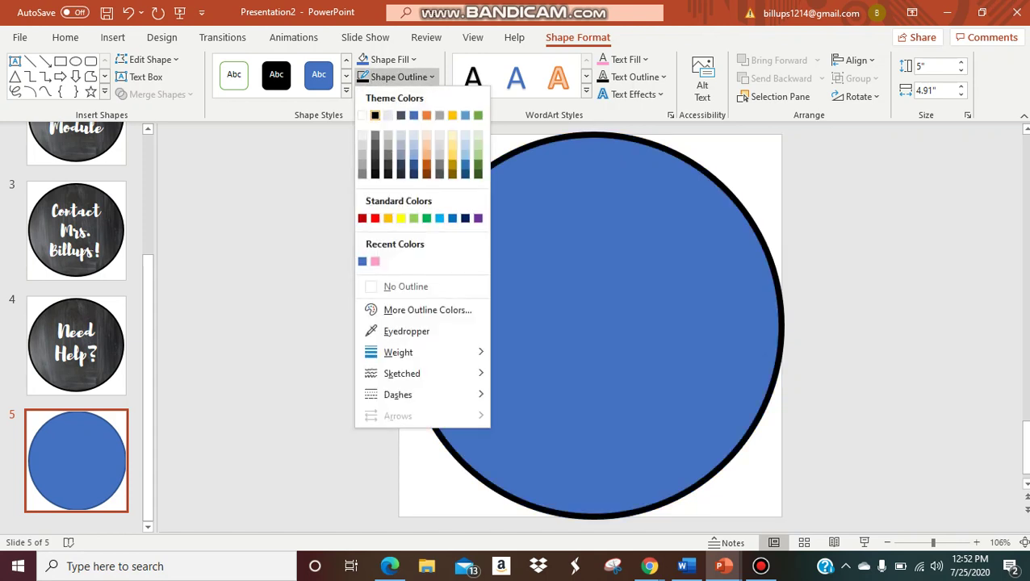
{"action": "left_click", "coordinate": [374, 115]}
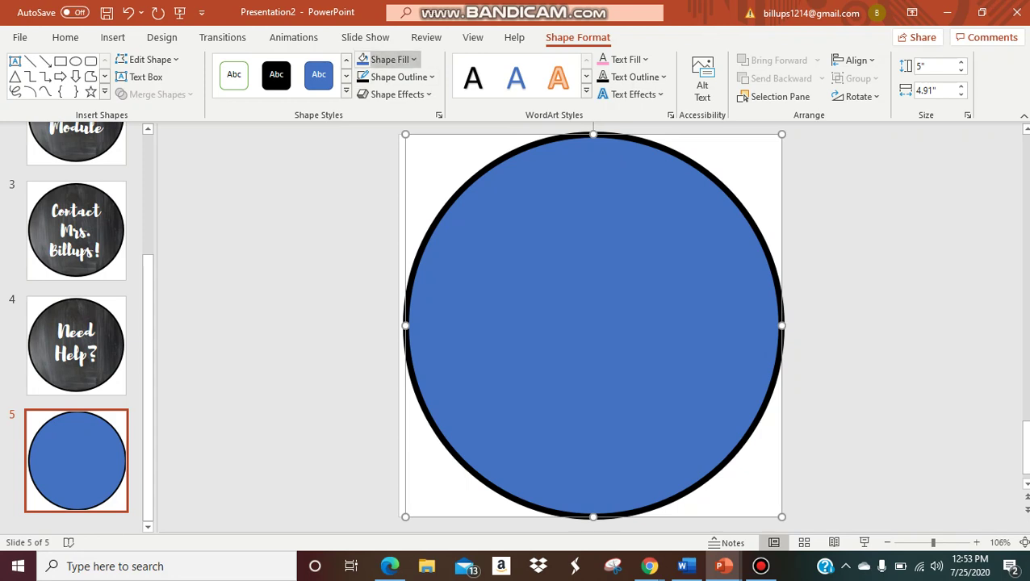
{"action": "left_click", "coordinate": [392, 59]}
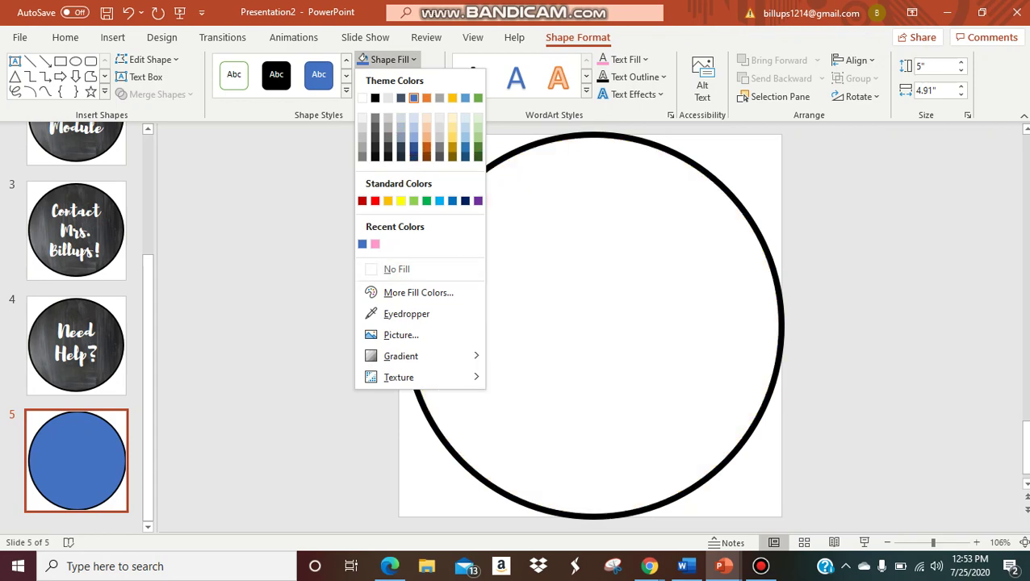
{"action": "left_click", "coordinate": [418, 292]}
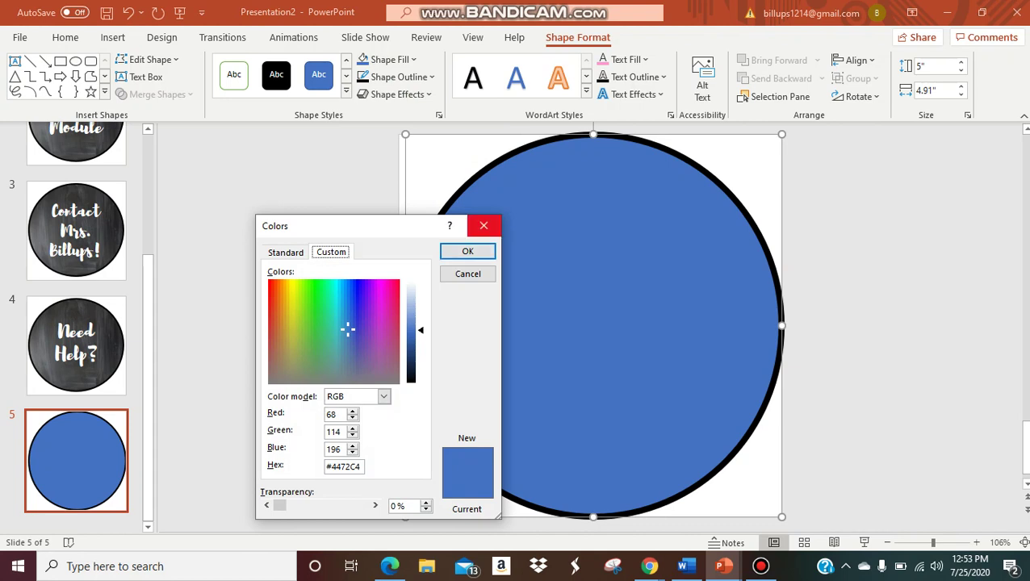
{"action": "left_click", "coordinate": [483, 225]}
- Fill the oval with the picture file chalkboard-1 from the Canvas Practice folder
{"action": "left_click", "coordinate": [413, 59]}
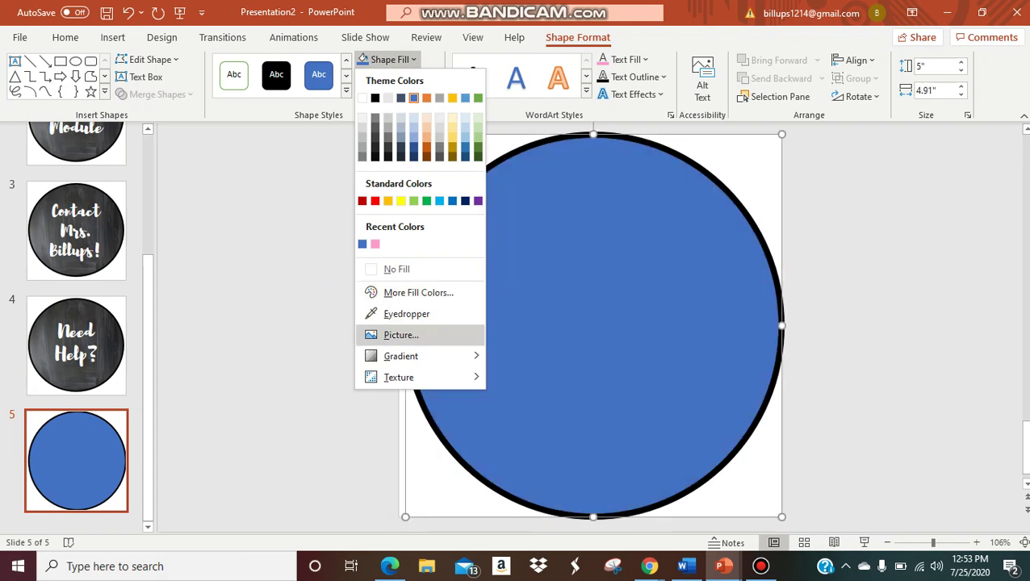
{"action": "left_click", "coordinate": [401, 334]}
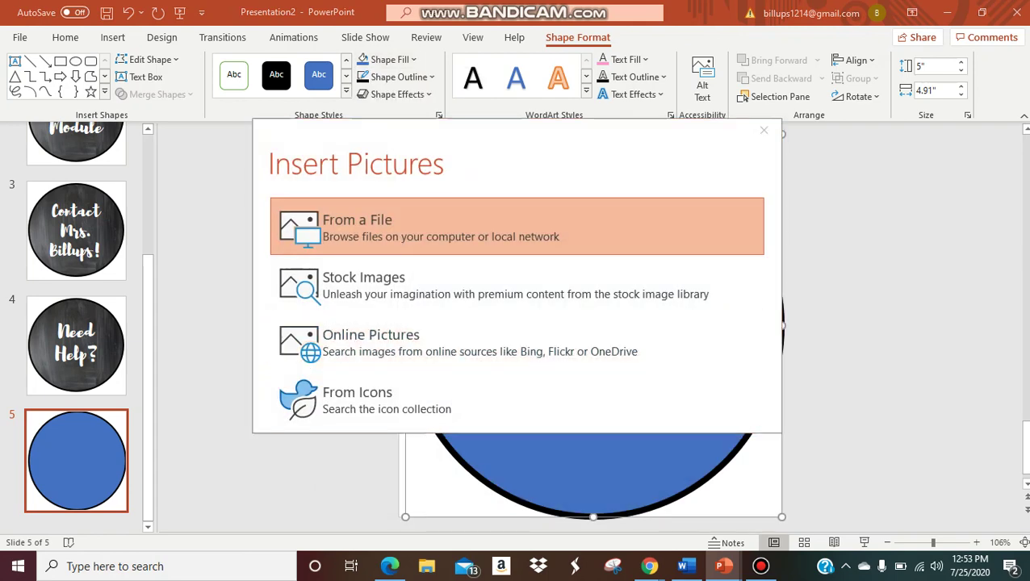
{"action": "left_click", "coordinate": [516, 226]}
{"action": "left_click", "coordinate": [177, 116]}
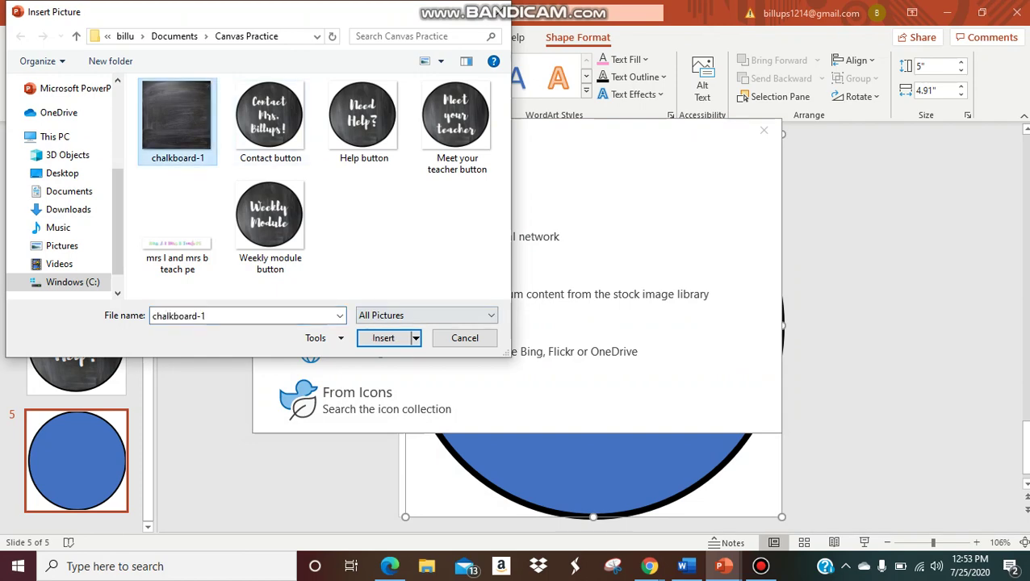
{"action": "left_click", "coordinate": [383, 338]}
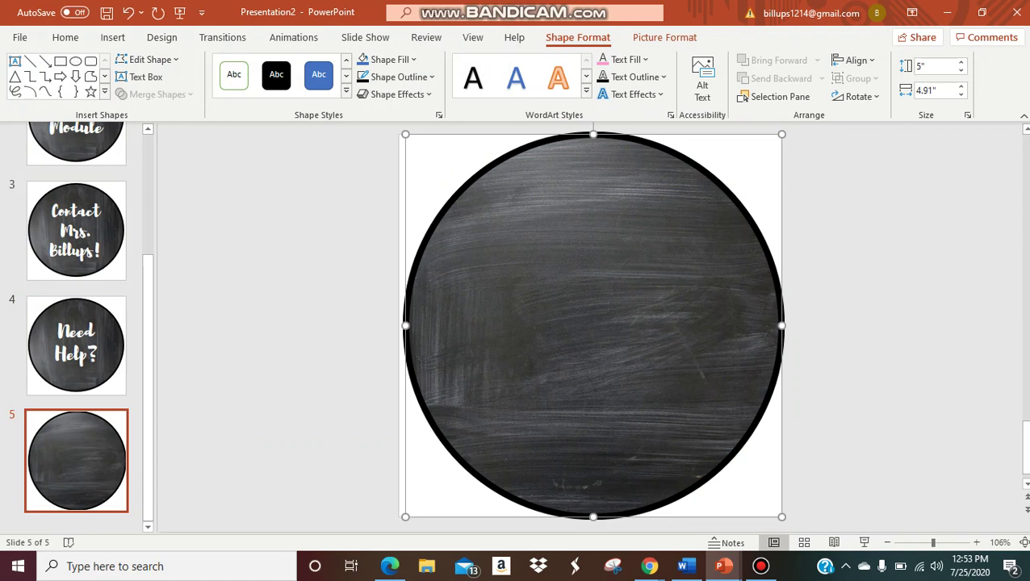
- Copy the chalkboard circle and paste it onto a new Blank-layout slide after slide 5
{"action": "left_click", "coordinate": [872, 323]}
{"action": "left_click", "coordinate": [593, 325]}
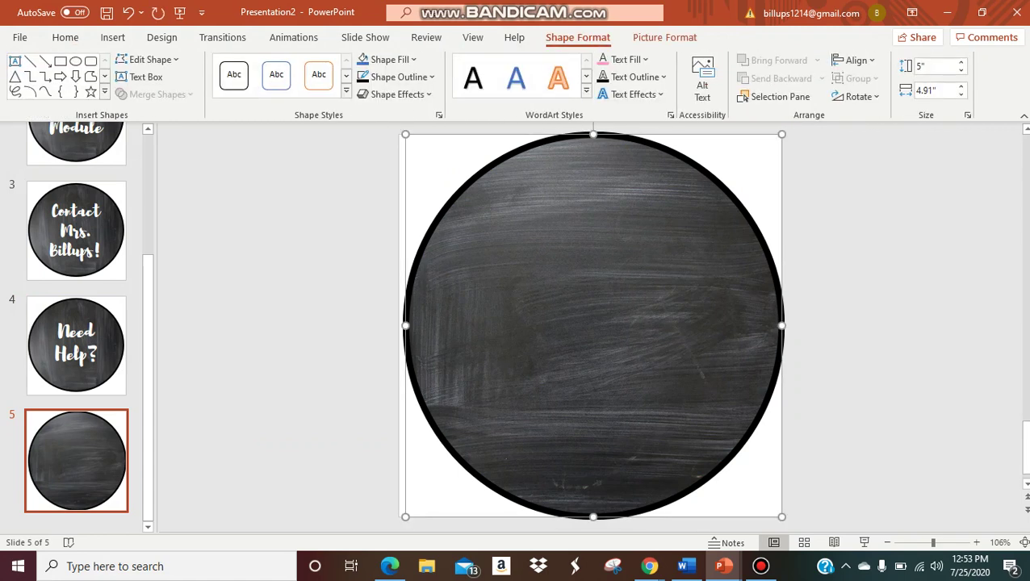
{"action": "left_click_drag", "start_coordinate": [593, 325], "coordinate": [593, 325]}
{"action": "left_click", "coordinate": [19, 37]}
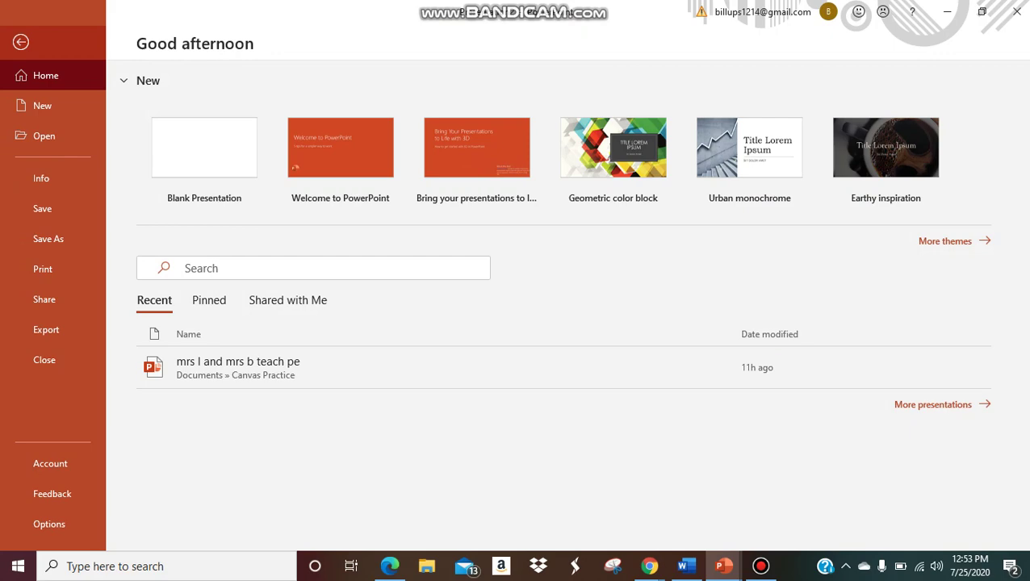
{"action": "left_click", "coordinate": [21, 38]}
{"action": "left_click", "coordinate": [113, 37]}
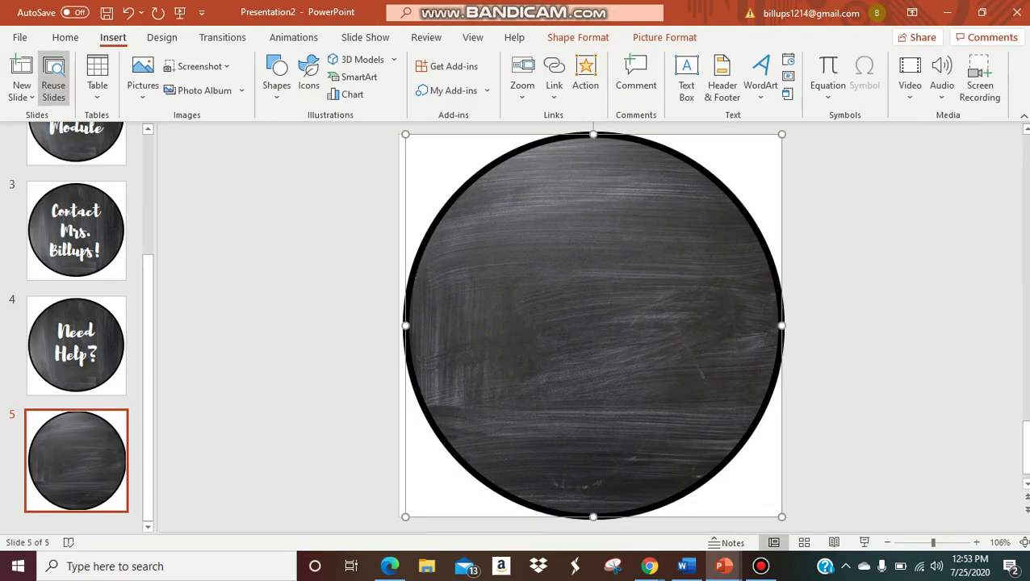
{"action": "left_click", "coordinate": [22, 91]}
{"action": "left_click", "coordinate": [47, 396]}
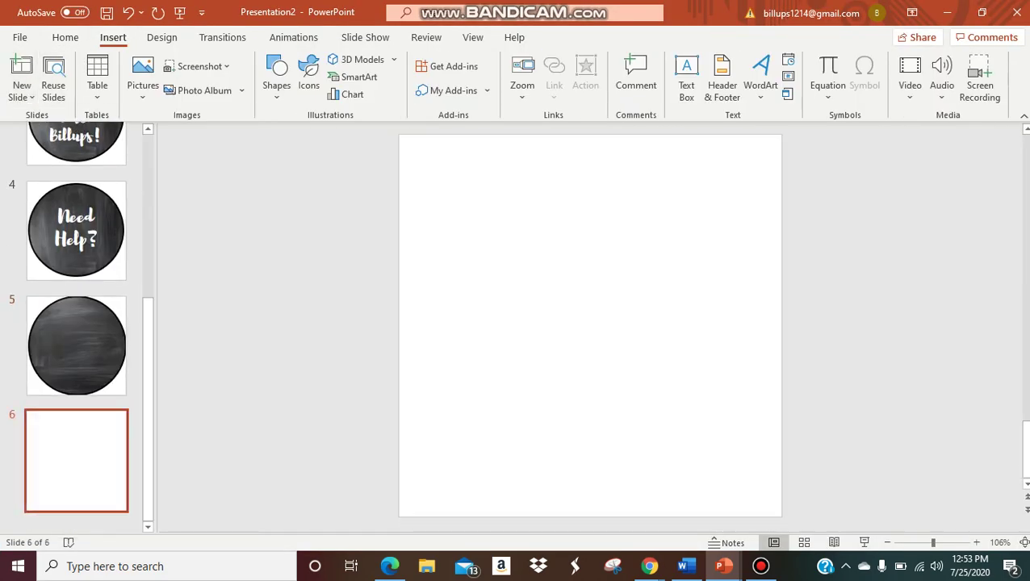
{"action": "key", "text": "ctrl+v"}
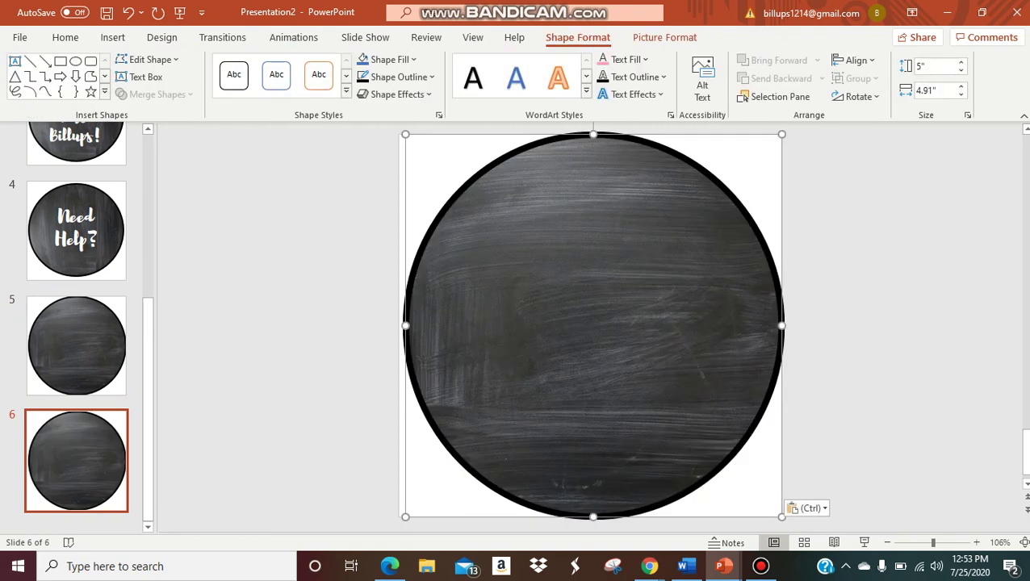
- Draw a text box across the centre of the chalkboard circle on slide 5
{"action": "left_click", "coordinate": [76, 346]}
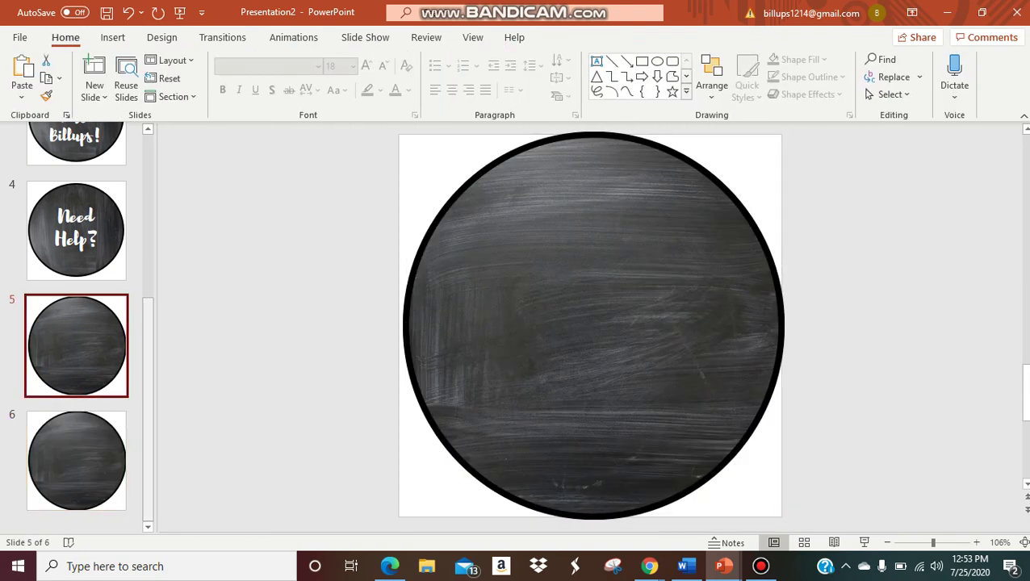
{"action": "left_click", "coordinate": [565, 339]}
{"action": "left_click", "coordinate": [113, 37]}
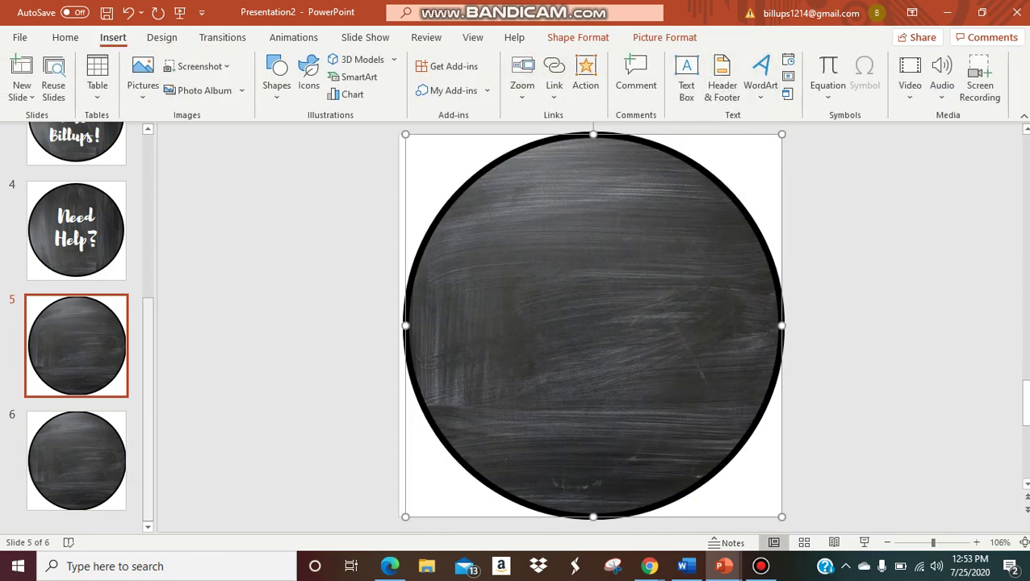
{"action": "left_click", "coordinate": [686, 78]}
{"action": "left_click_drag", "start_coordinate": [504, 234], "coordinate": [694, 402]}
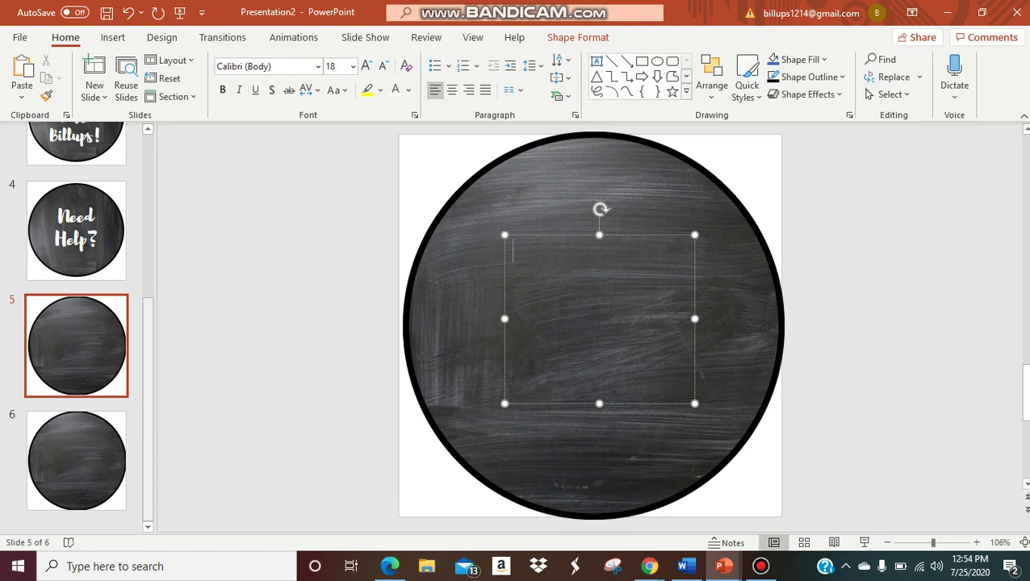
- Enter the label "Teams Meeting Call" in the text box on slide 5, with each word on its own line
{"action": "type", "text": "Teams"}
{"action": "key", "text": "Return"}
{"action": "type", "text": "Me"}
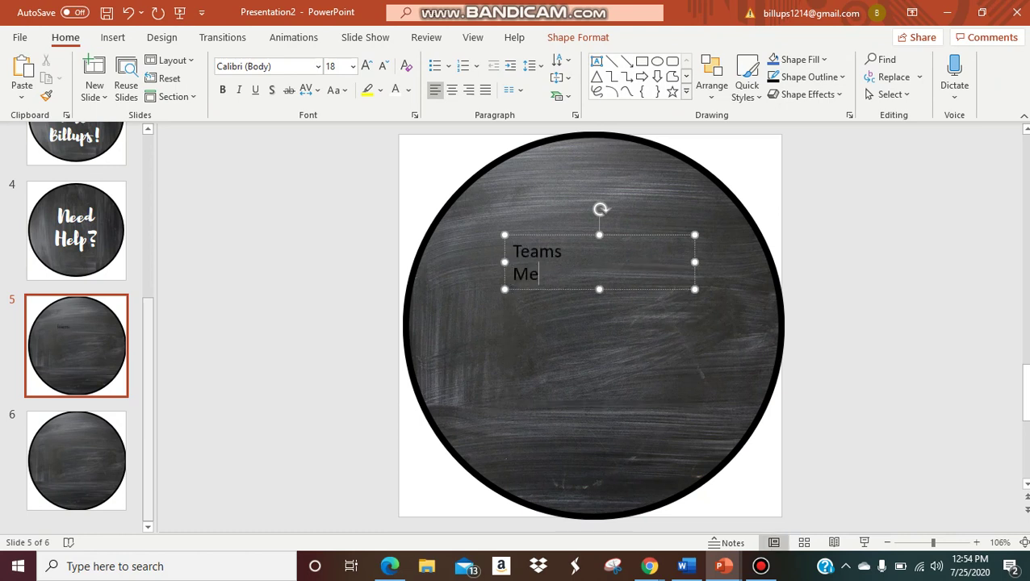
{"action": "type", "text": "et"}
{"action": "key", "text": "BackSpace"}
{"action": "key", "text": "BackSpace"}
{"action": "key", "text": "BackSpace"}
{"action": "key", "text": "BackSpace"}
{"action": "key", "text": "BackSpace"}
{"action": "type", "text": "Meeting"}
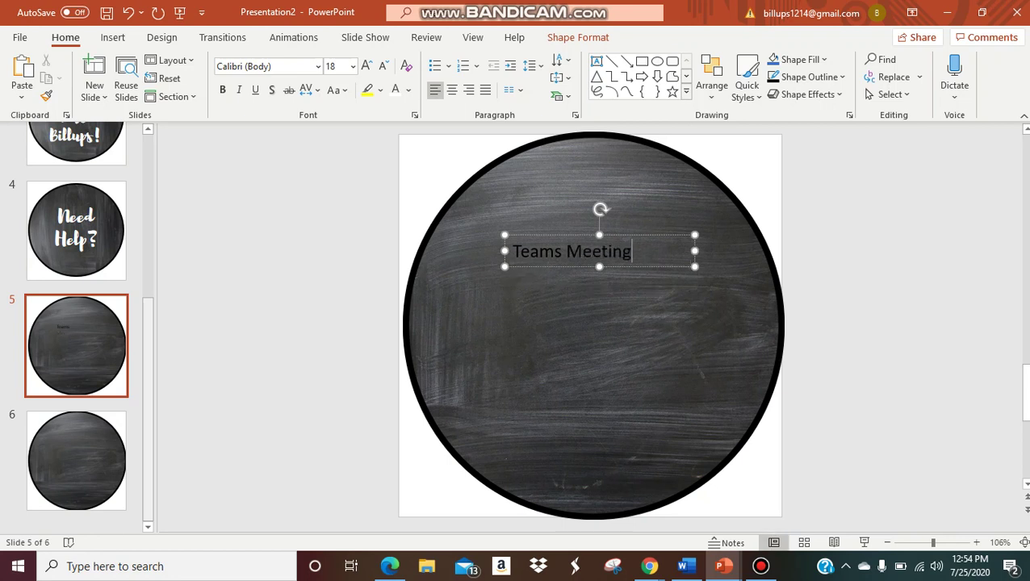
{"action": "key", "text": "Return"}
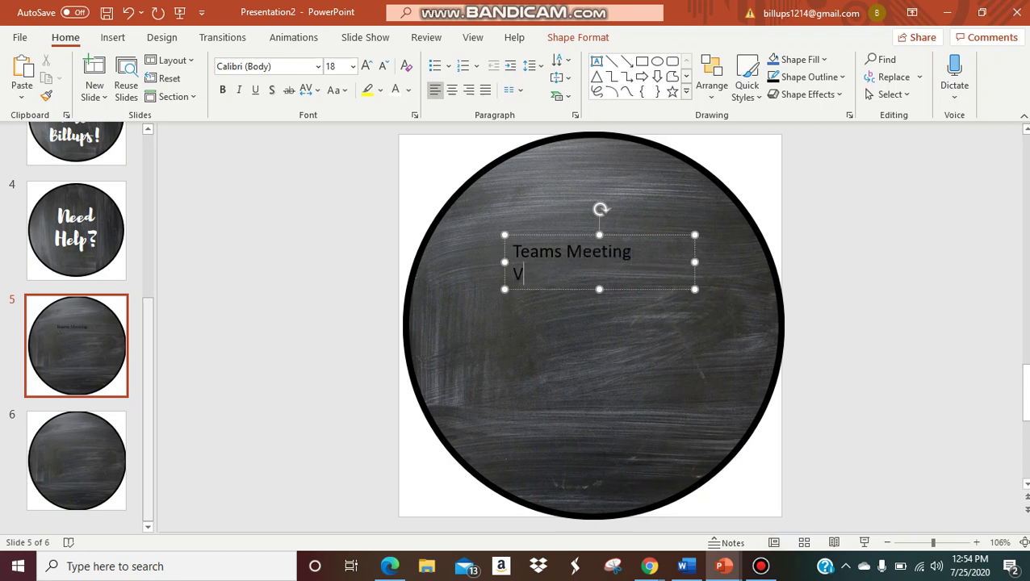
{"action": "type", "text": "Call"}
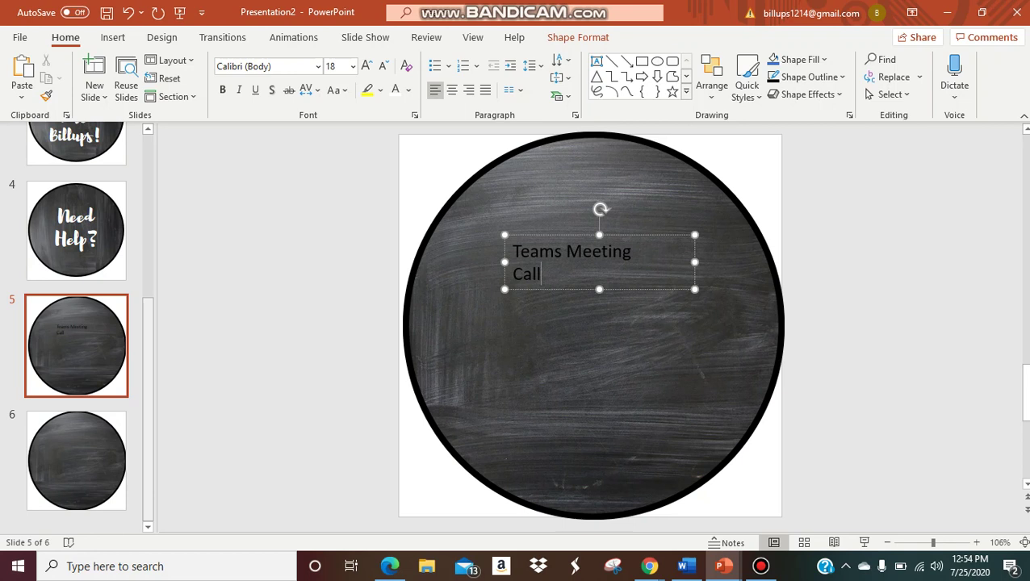
{"action": "left_click", "coordinate": [565, 251]}
{"action": "key", "text": "Return"}
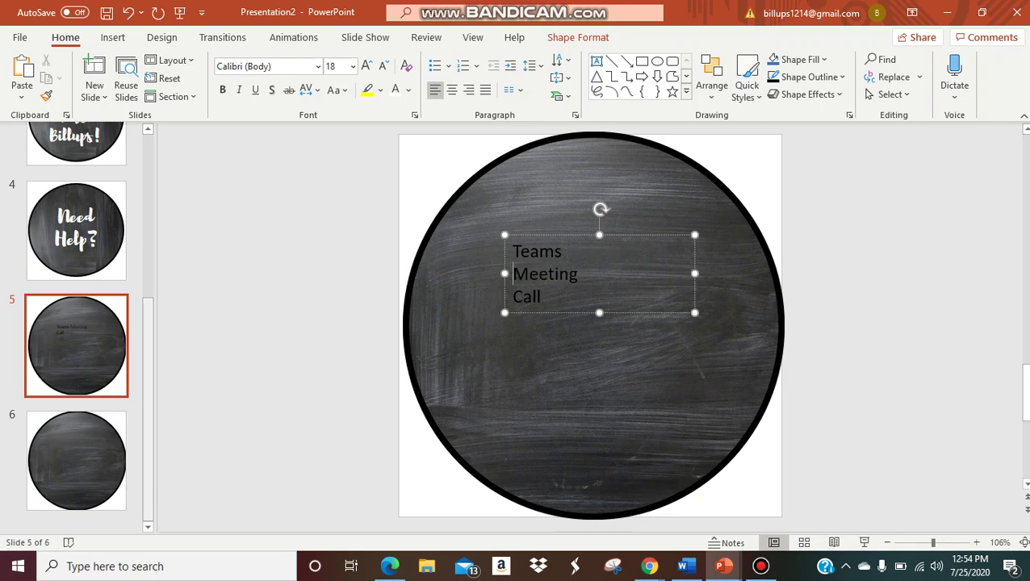
- Centre all of the label text and format it in the Brusher font at 54 pt
{"action": "key", "text": "ctrl+a"}
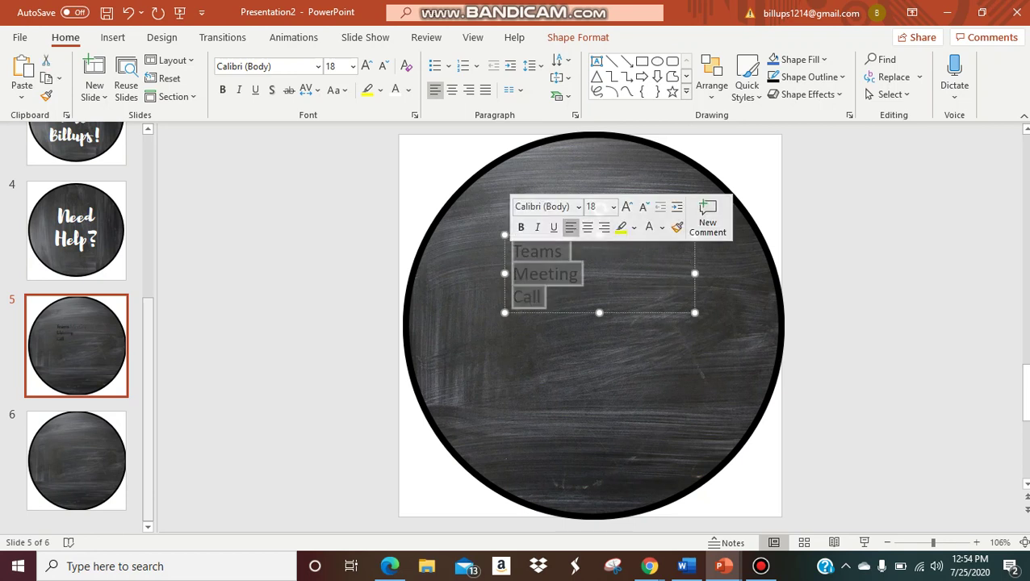
{"action": "key", "text": "ctrl+e"}
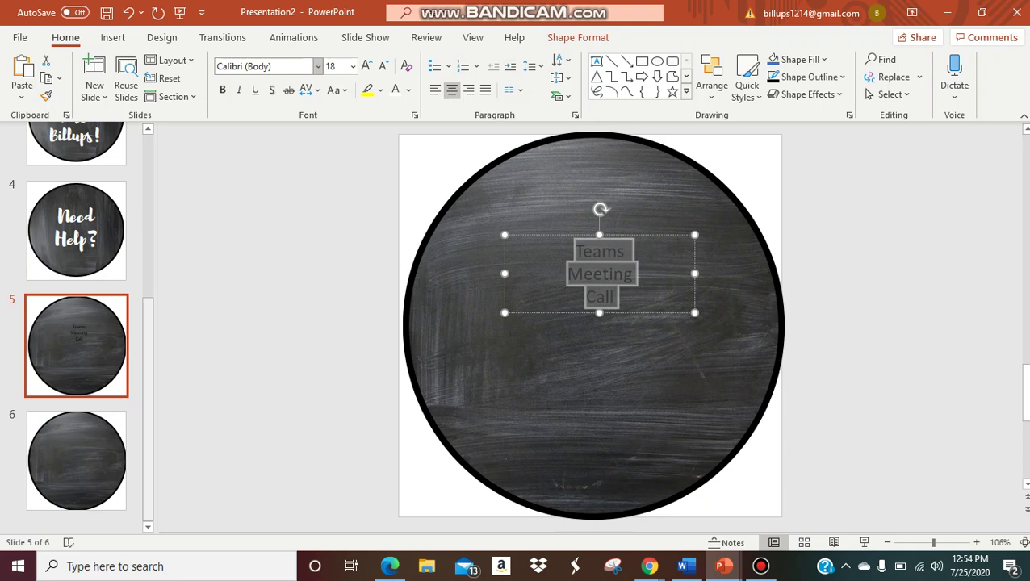
{"action": "left_click", "coordinate": [318, 67]}
{"action": "left_click", "coordinate": [250, 173]}
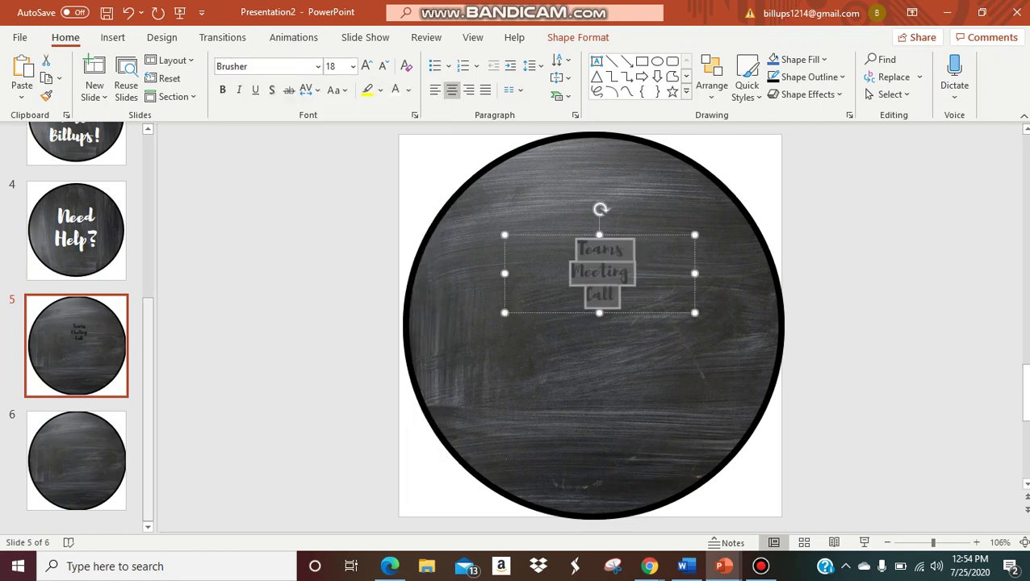
{"action": "left_click", "coordinate": [353, 66]}
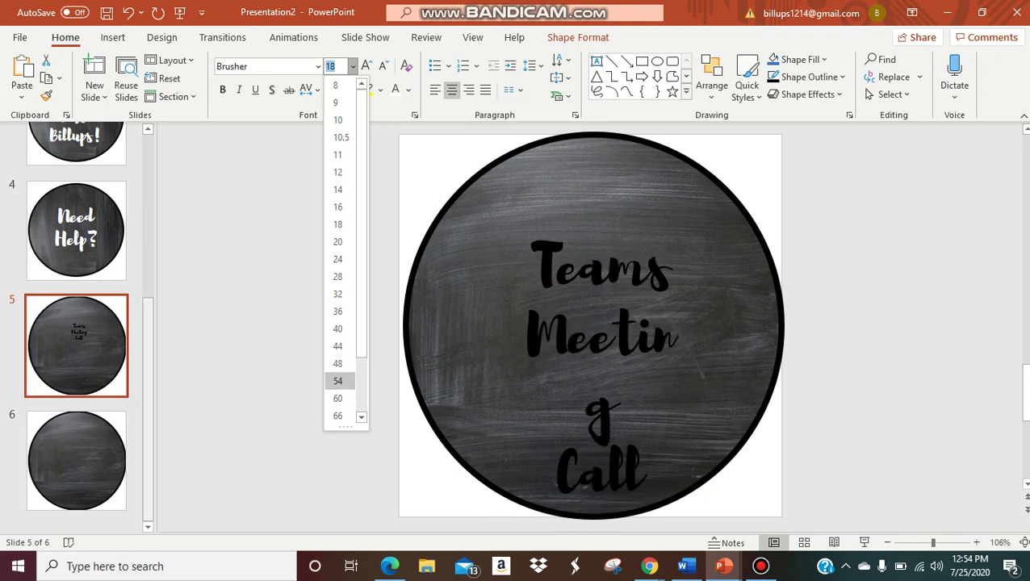
{"action": "left_click", "coordinate": [337, 380]}
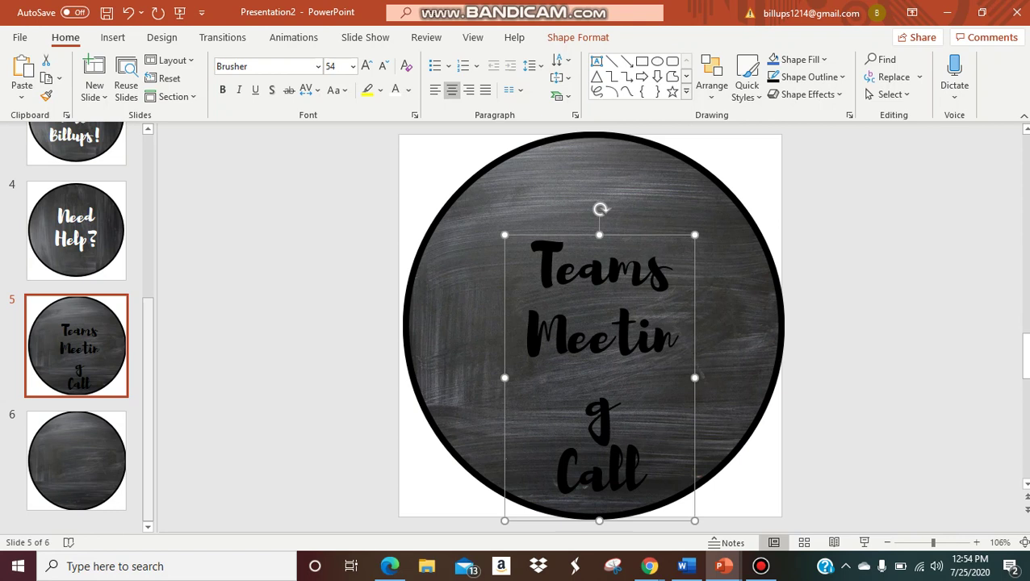
- Move and widen the text box so "Meeting" fits on one line, and colour the label text white
{"action": "left_click_drag", "start_coordinate": [556, 234], "coordinate": [559, 217]}
{"action": "key", "text": "Return"}
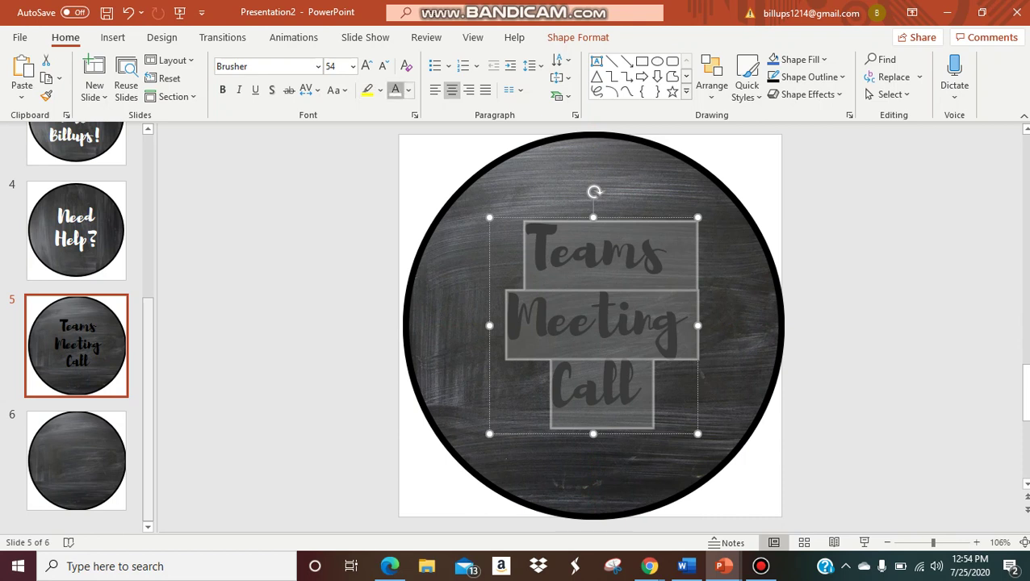
{"action": "left_click", "coordinate": [395, 90]}
{"action": "left_click", "coordinate": [663, 190]}
{"action": "left_click", "coordinate": [642, 254]}
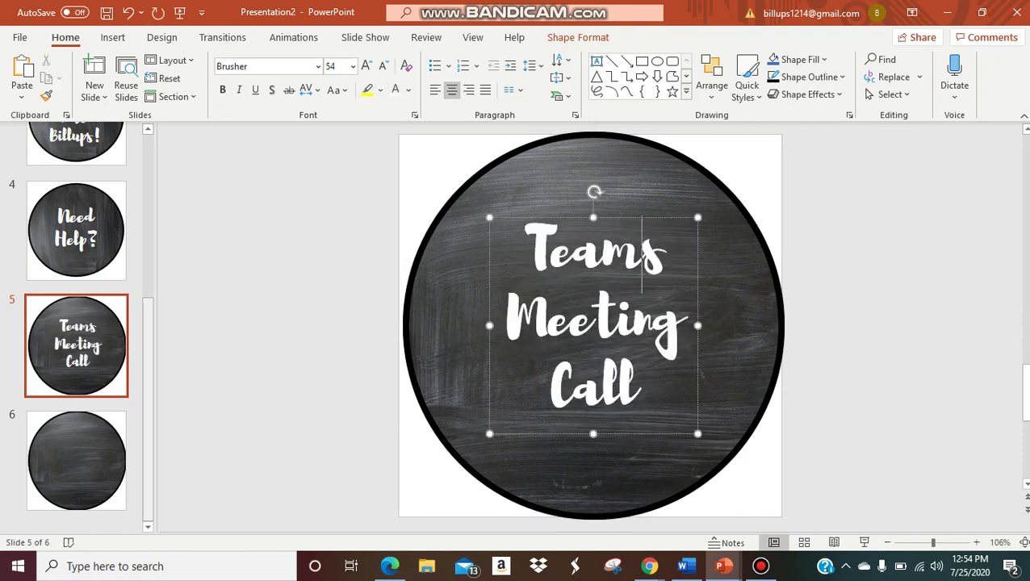
- Increase the whole label to 60 pt and widen the text box so "Meeting" stays on one line
{"action": "left_click", "coordinate": [602, 280]}
{"action": "left_click_drag", "start_coordinate": [525, 257], "coordinate": [636, 379]}
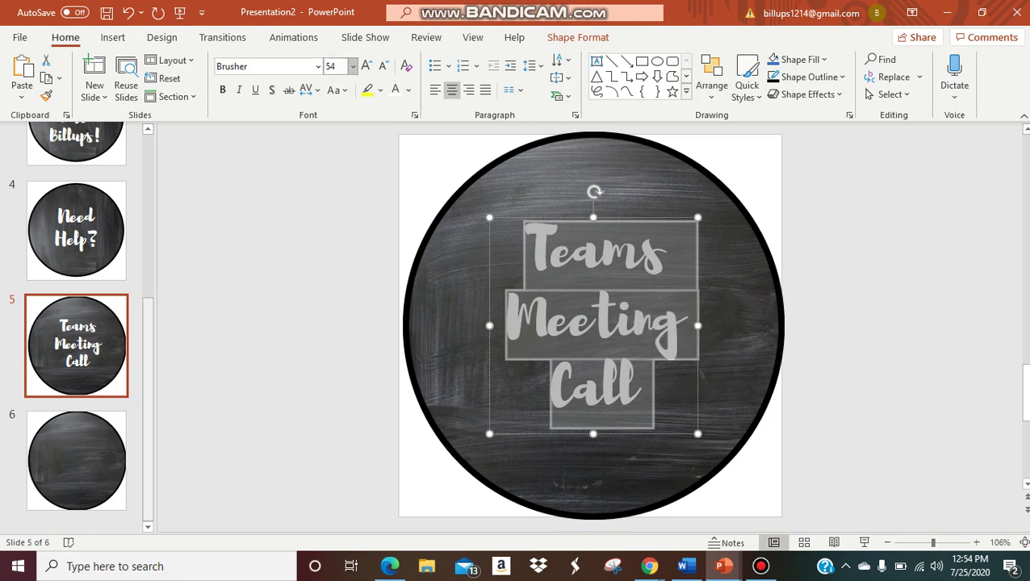
{"action": "left_click", "coordinate": [334, 66]}
{"action": "type", "text": "60"}
{"action": "key", "text": "Return"}
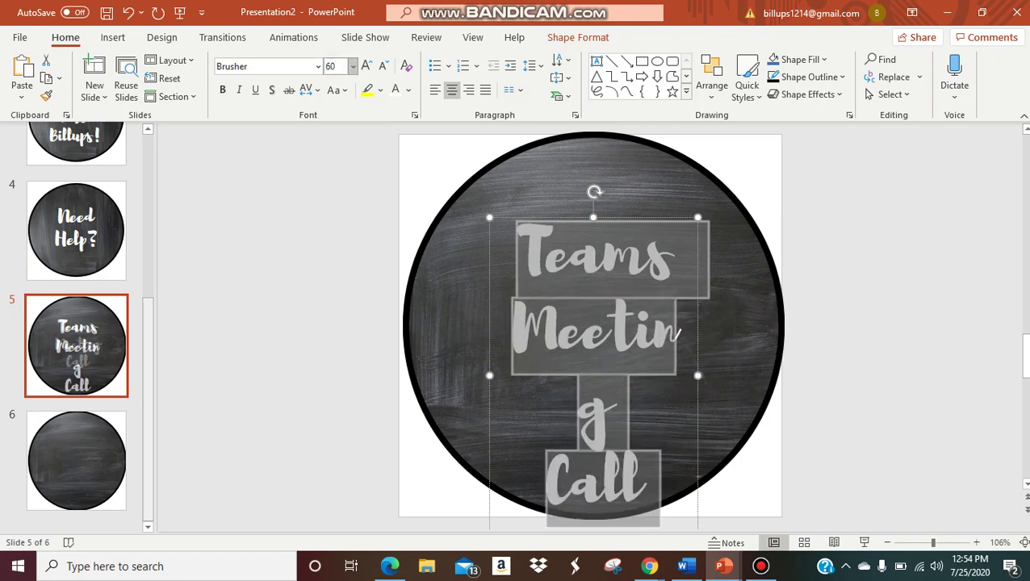
{"action": "scroll", "coordinate": [594, 323], "scroll_direction": "up", "scroll_amount": 2}
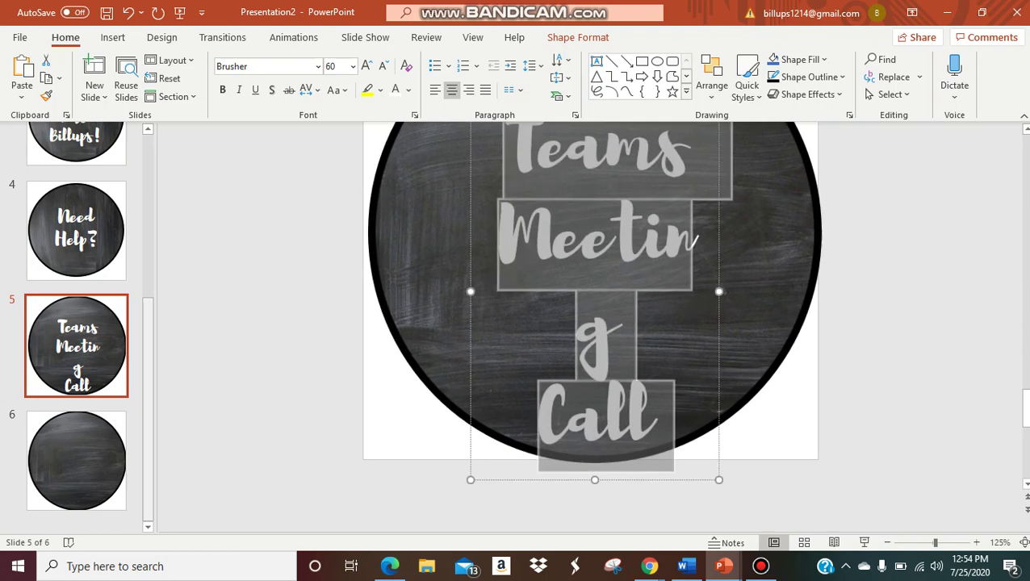
{"action": "left_click_drag", "start_coordinate": [471, 291], "coordinate": [447, 291]}
{"action": "scroll", "coordinate": [591, 300], "scroll_direction": "up", "scroll_amount": 1}
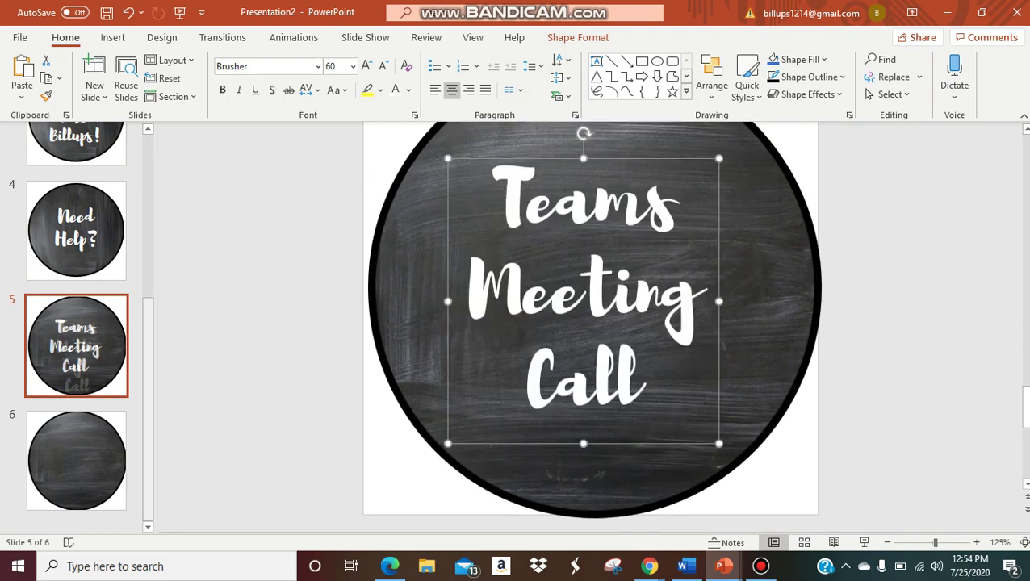
{"action": "key", "text": "Escape"}
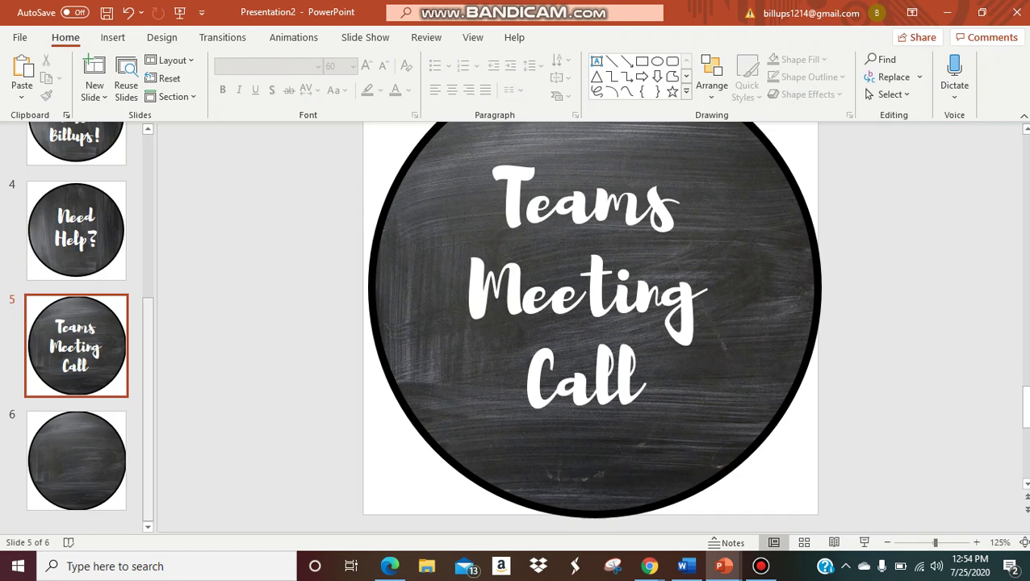
- Save the Teams Meeting Call slide as a PNG image named "meeting call" in the Canvas Practice folder
{"action": "scroll", "coordinate": [591, 323], "scroll_direction": "up", "scroll_amount": 2}
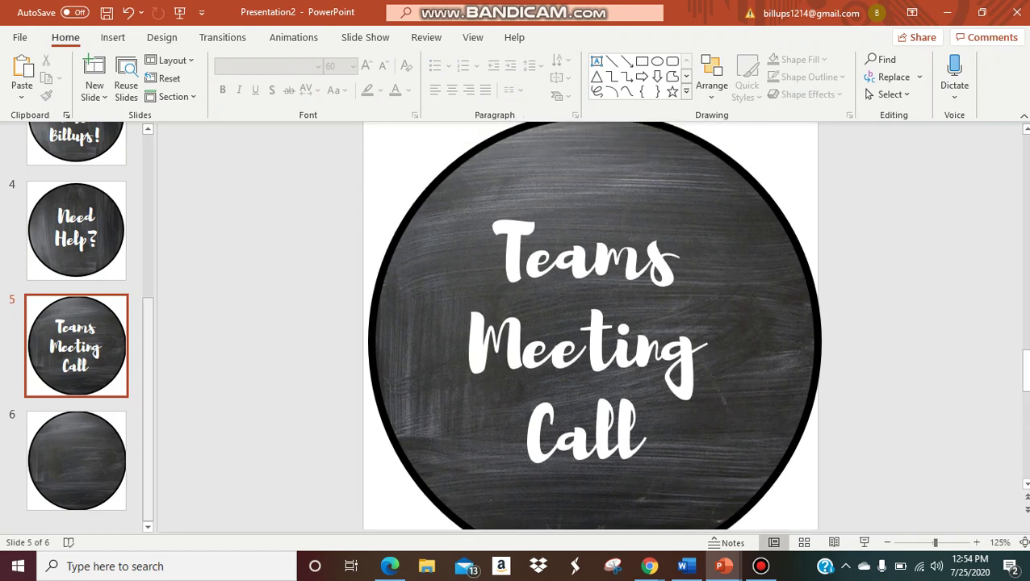
{"action": "left_click", "coordinate": [742, 266]}
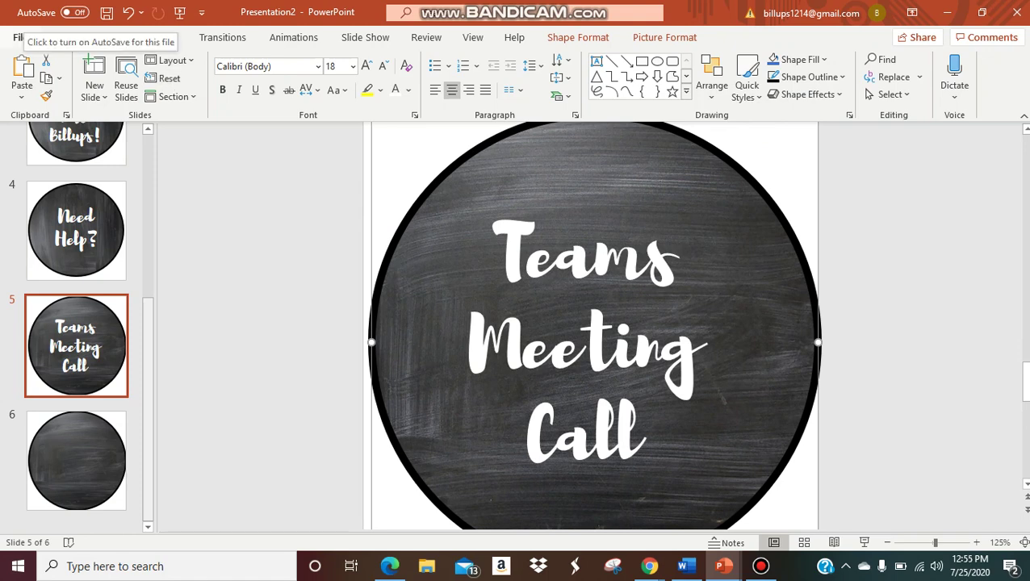
{"action": "left_click", "coordinate": [17, 37]}
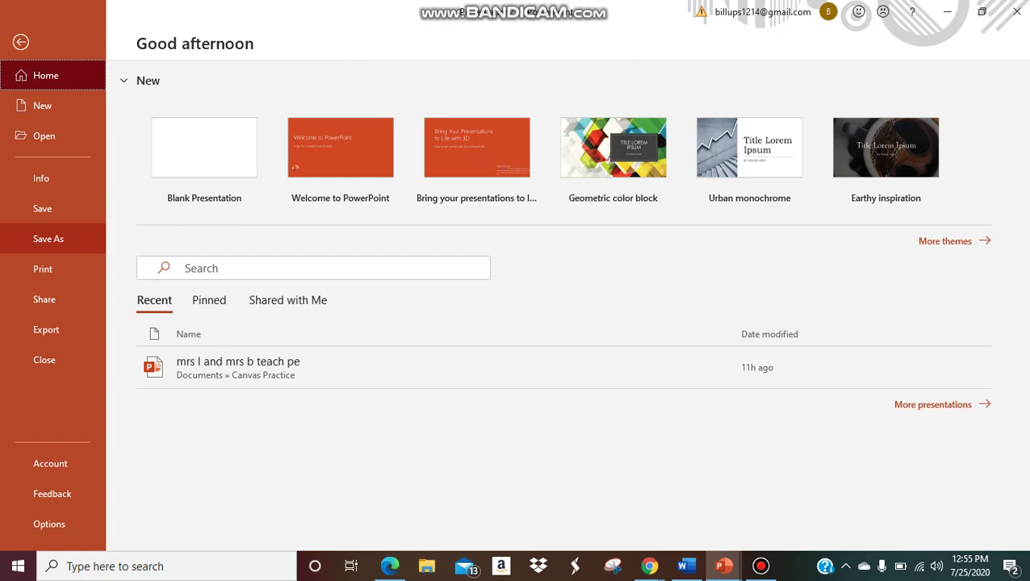
{"action": "left_click", "coordinate": [48, 238]}
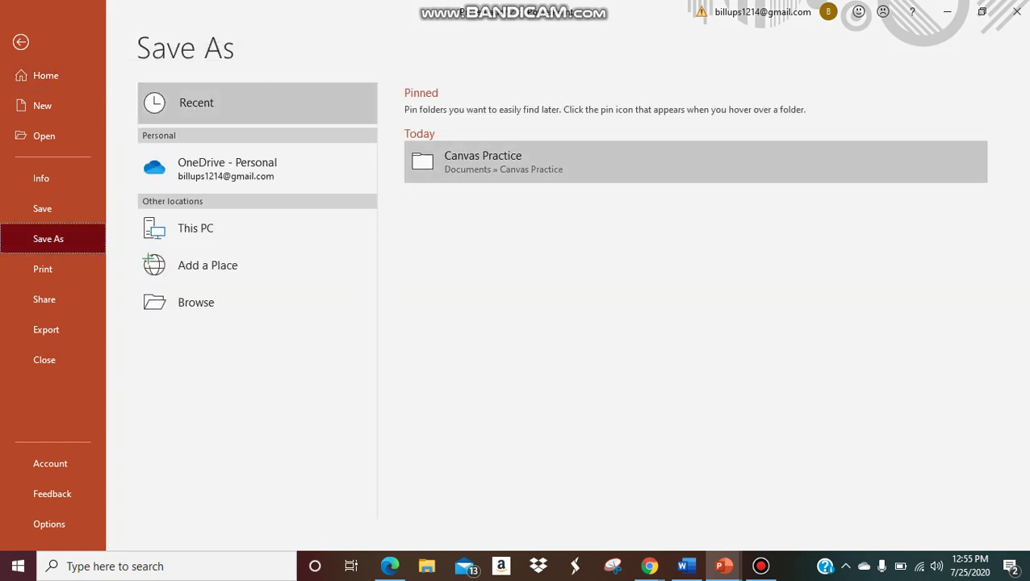
{"action": "left_click", "coordinate": [452, 161]}
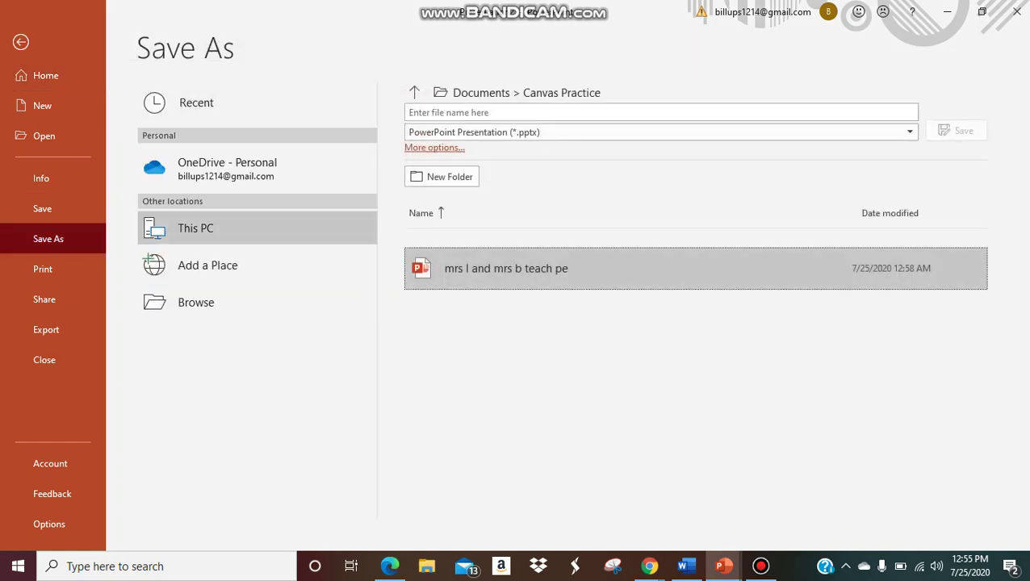
{"action": "type", "text": "m"}
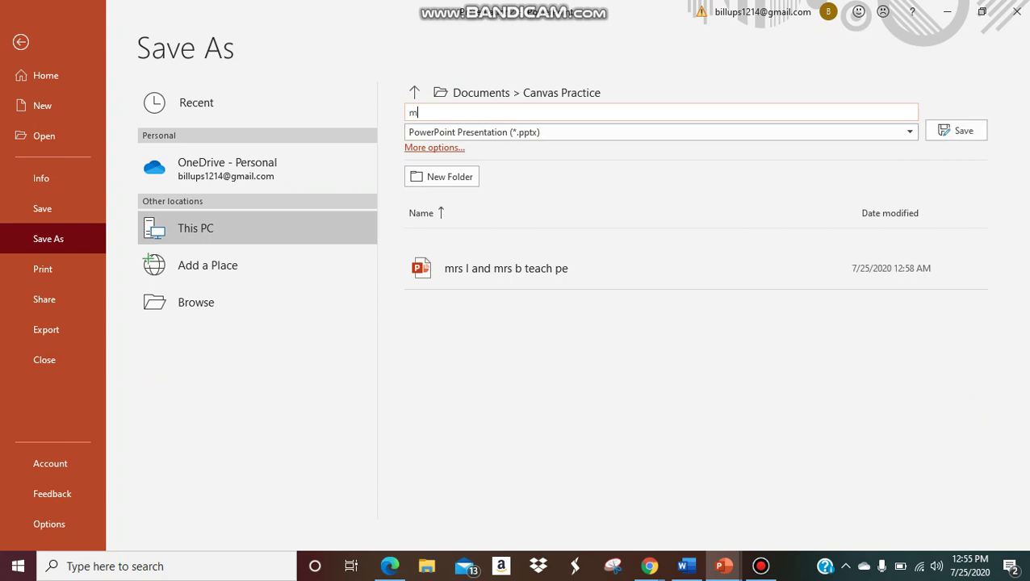
{"action": "type", "text": "eeting call"}
{"action": "key", "text": "Tab"}
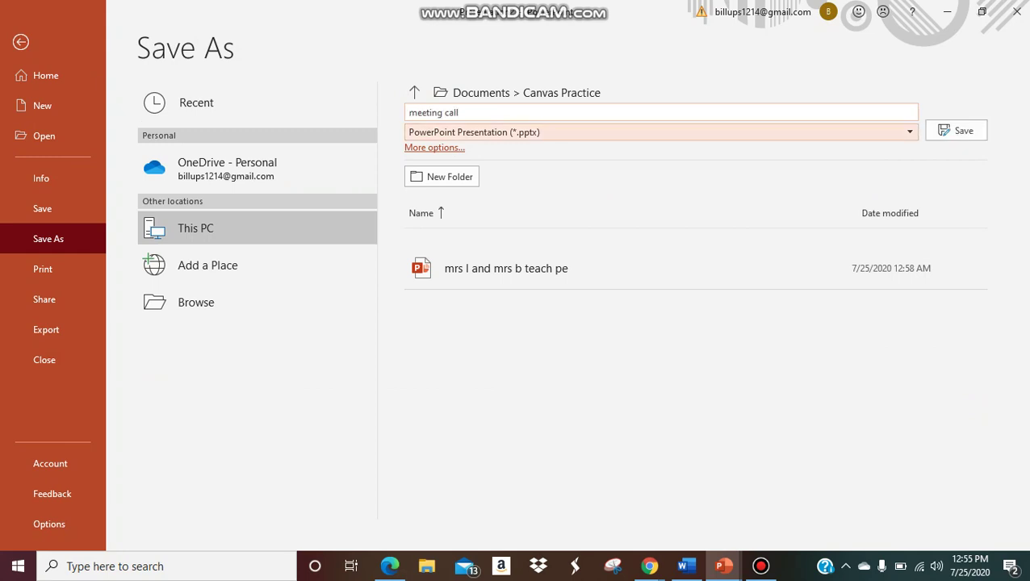
{"action": "left_click", "coordinate": [910, 132]}
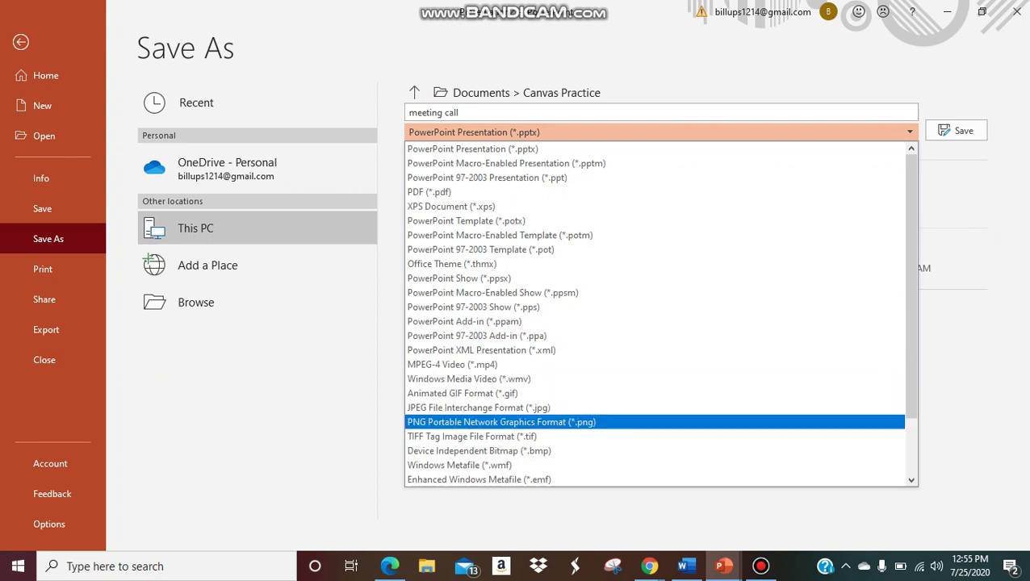
{"action": "key", "text": "Return"}
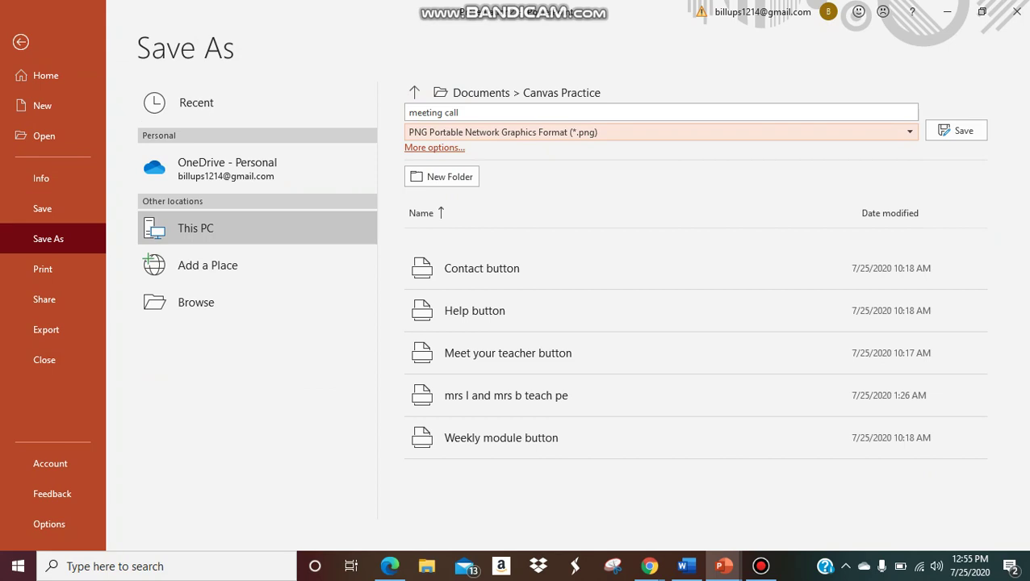
{"action": "key", "text": "Return"}
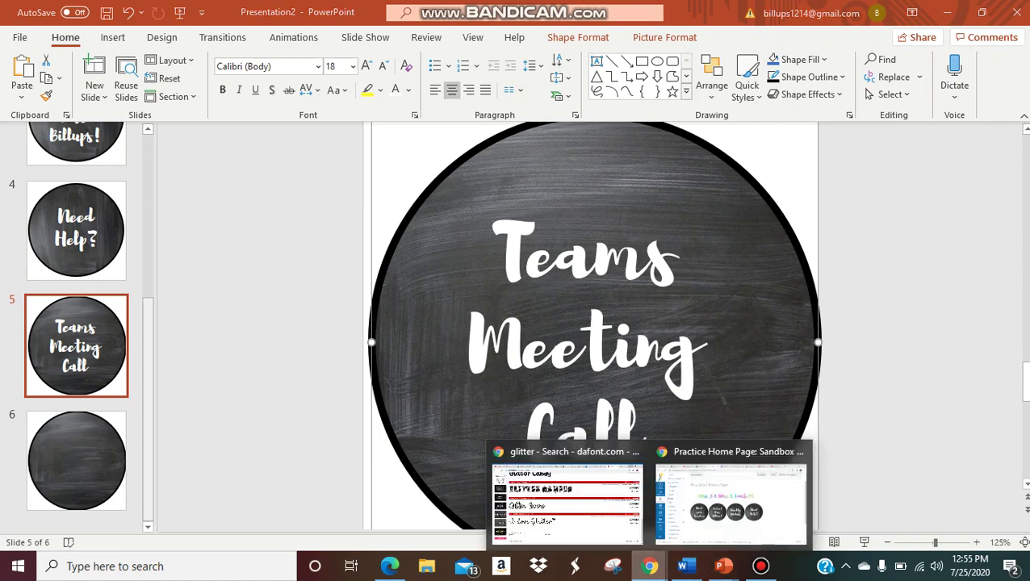
- Switch to the Practice Home Page in Chrome, open it for editing and place the cursor at the end of the title banner line
{"action": "left_click", "coordinate": [730, 500]}
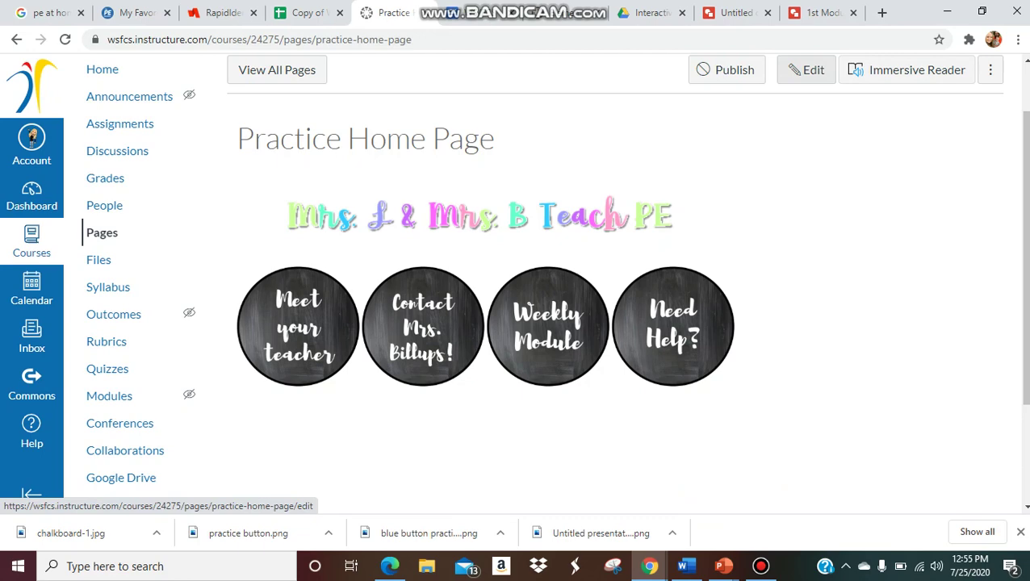
{"action": "left_click", "coordinate": [805, 70]}
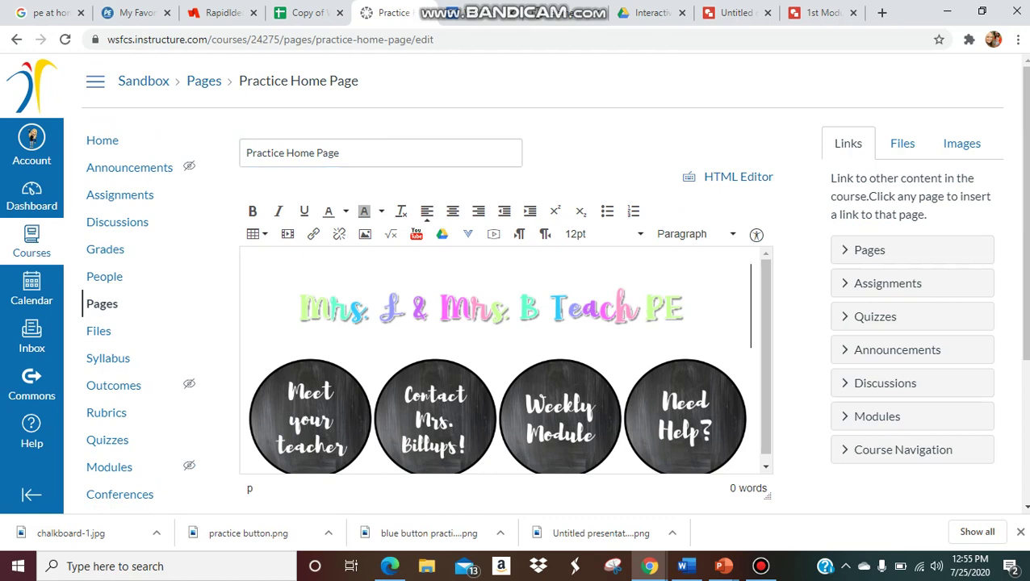
{"action": "scroll", "coordinate": [684, 403], "scroll_direction": "down", "scroll_amount": 1}
{"action": "left_click", "coordinate": [685, 411]}
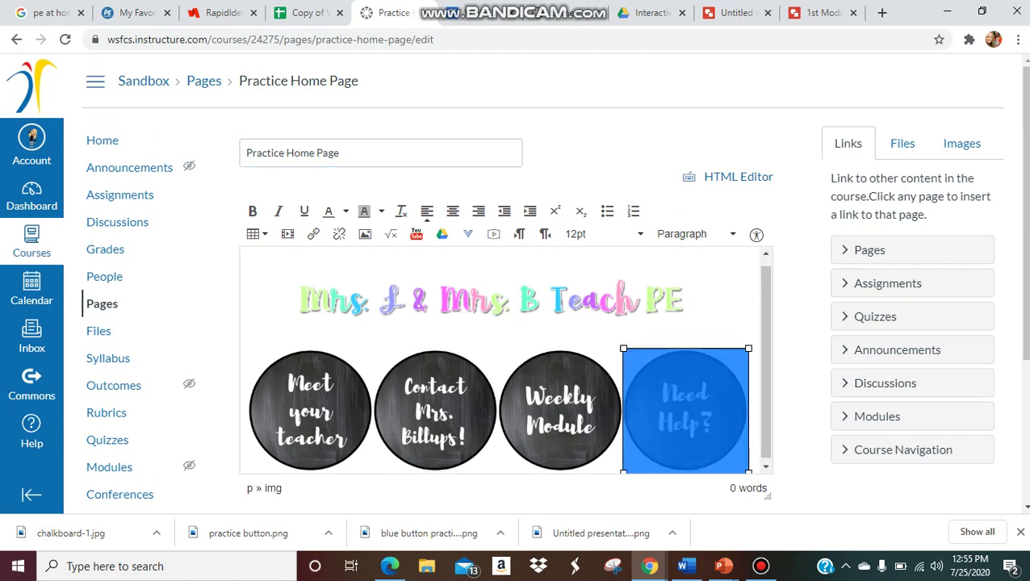
{"action": "left_click", "coordinate": [499, 298]}
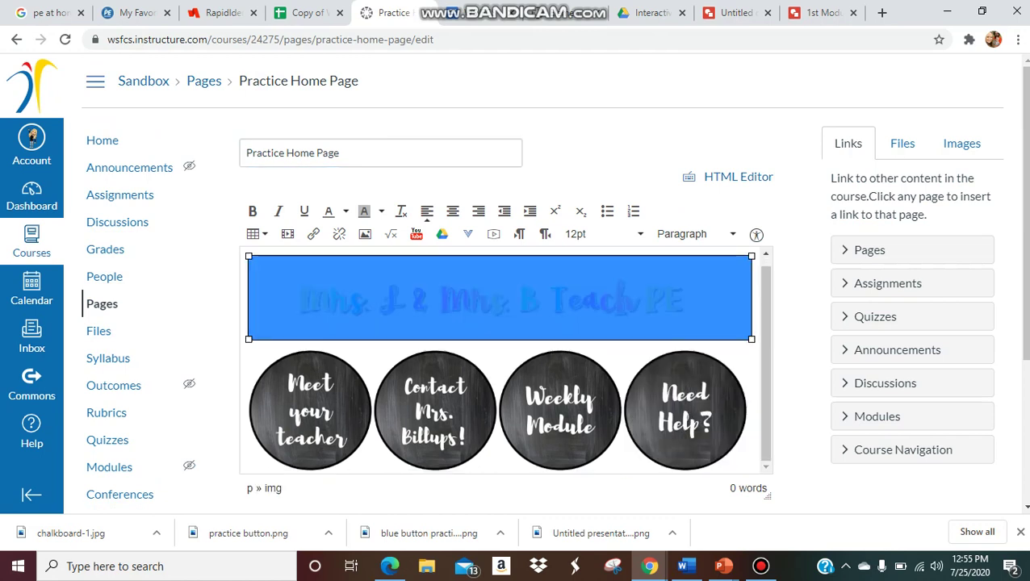
{"action": "left_click", "coordinate": [685, 411]}
{"action": "left_click", "coordinate": [766, 466]}
{"action": "left_click", "coordinate": [752, 300]}
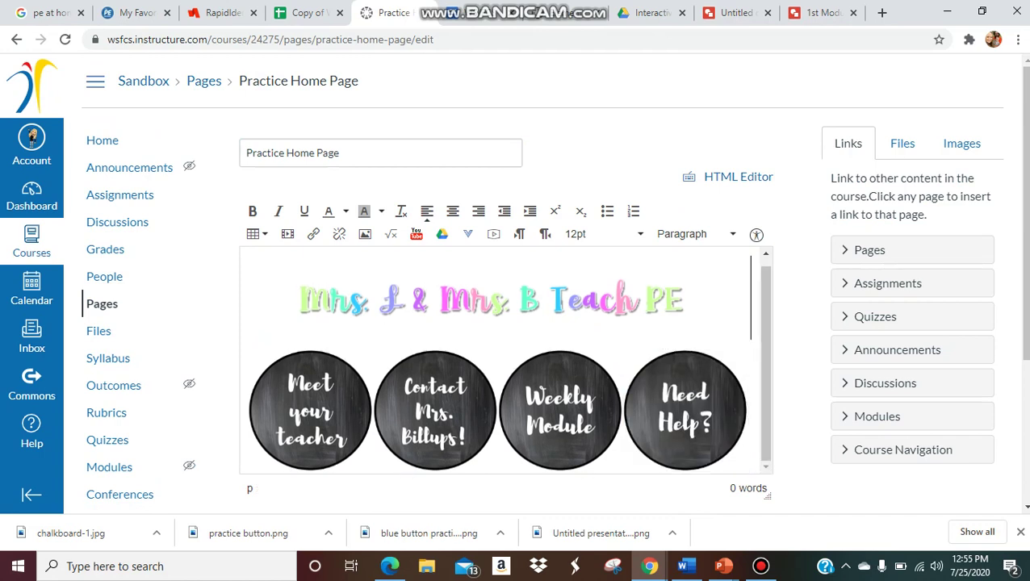
- Start a new image upload for the page and choose the "meeting call" picture from the Canvas Practice folder
{"action": "left_click", "coordinate": [961, 144]}
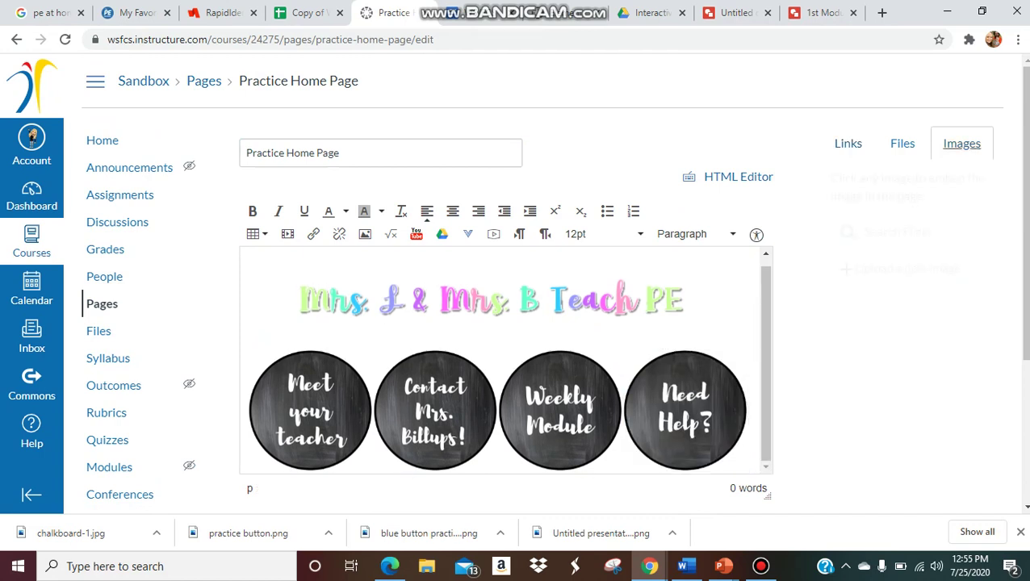
{"action": "left_click", "coordinate": [902, 267]}
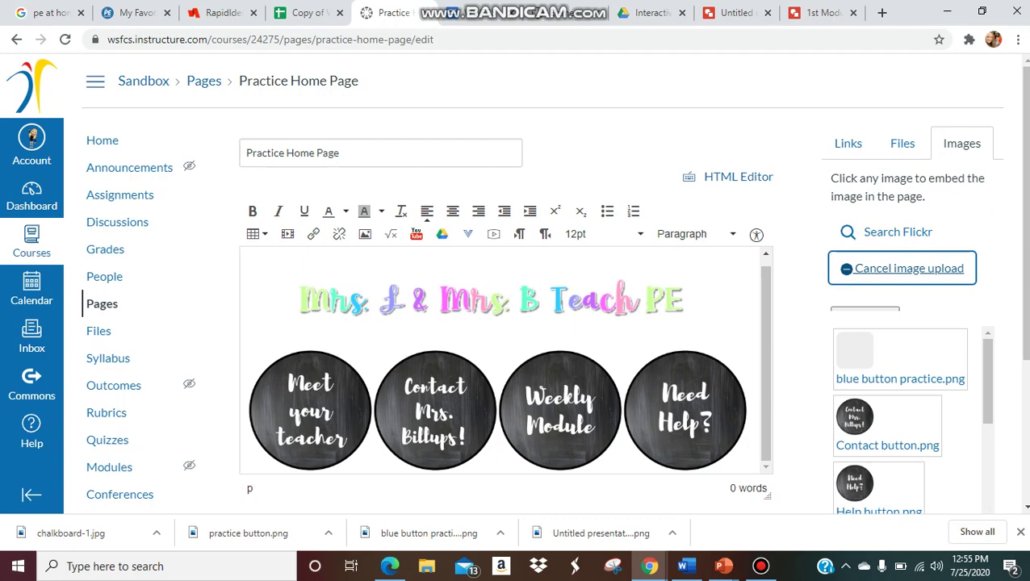
{"action": "left_click", "coordinate": [864, 310]}
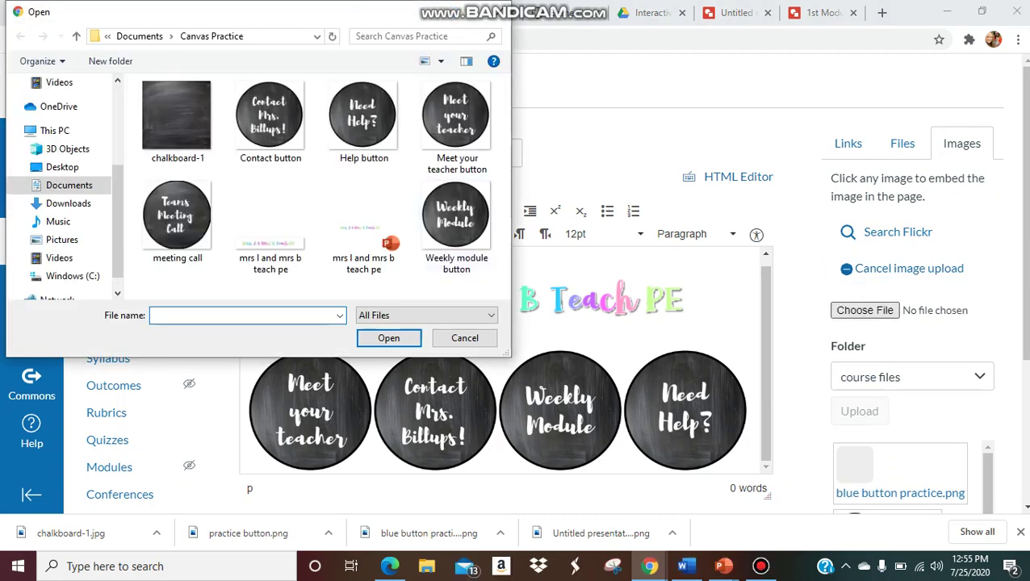
{"action": "left_click", "coordinate": [177, 217]}
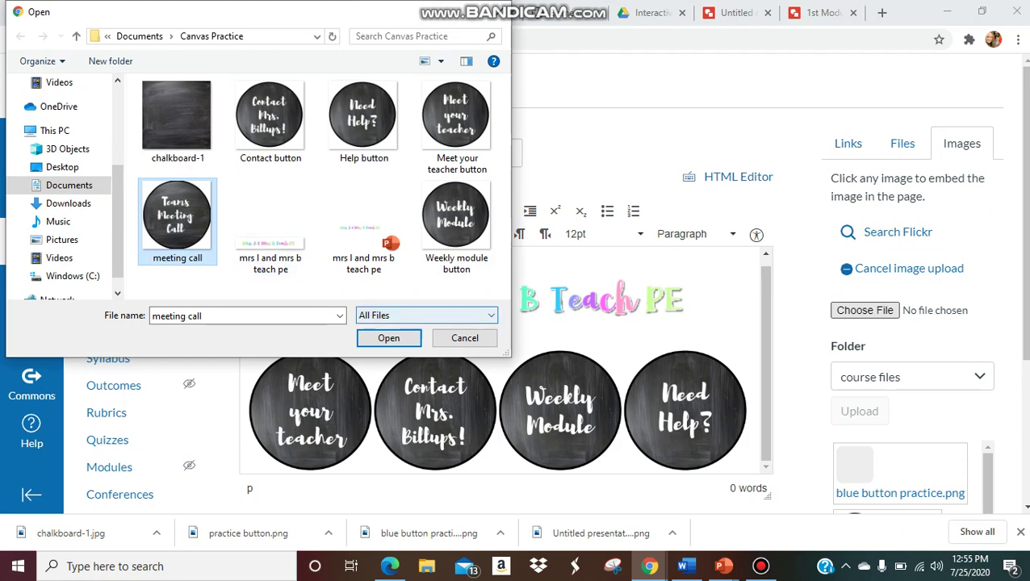
{"action": "left_click", "coordinate": [388, 337]}
- Give the picture the alternative text "meeting button" and upload it to course files, embedding it below the title banner
{"action": "scroll", "coordinate": [554, 287], "scroll_direction": "down", "scroll_amount": 1}
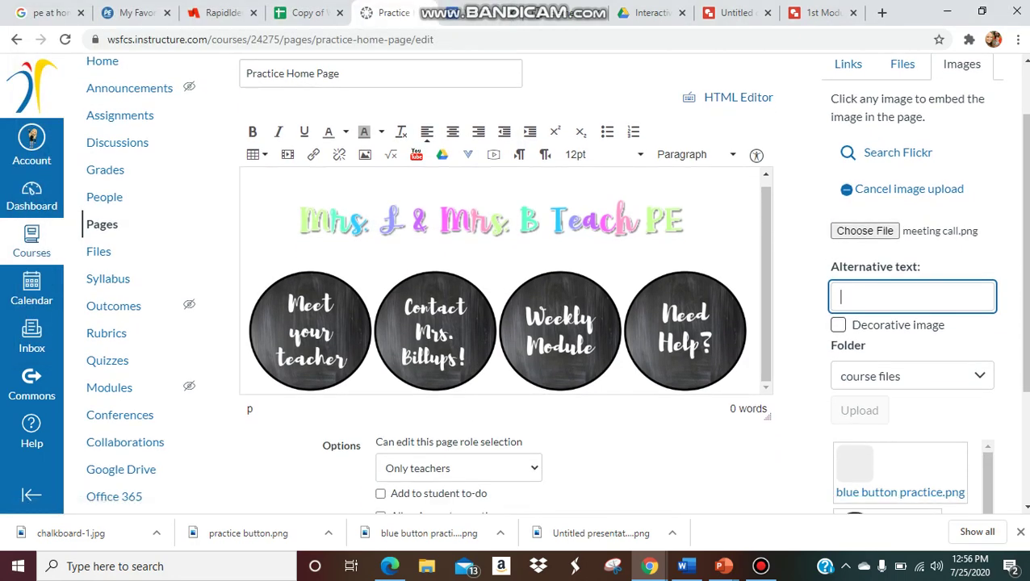
{"action": "type", "text": "meeting"}
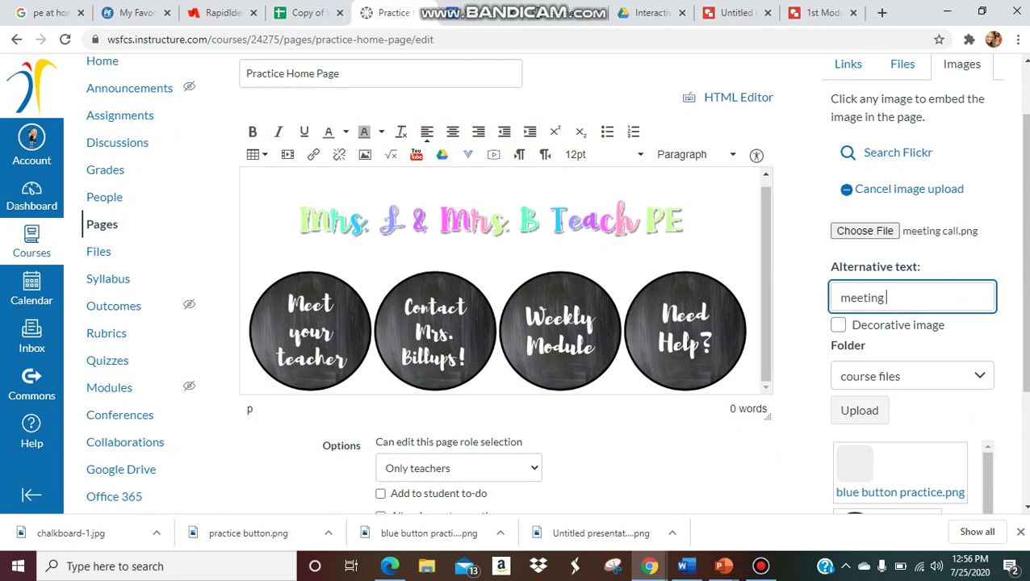
{"action": "type", "text": "button"}
{"action": "scroll", "coordinate": [859, 322], "scroll_direction": "down", "scroll_amount": 2}
{"action": "left_click", "coordinate": [859, 267]}
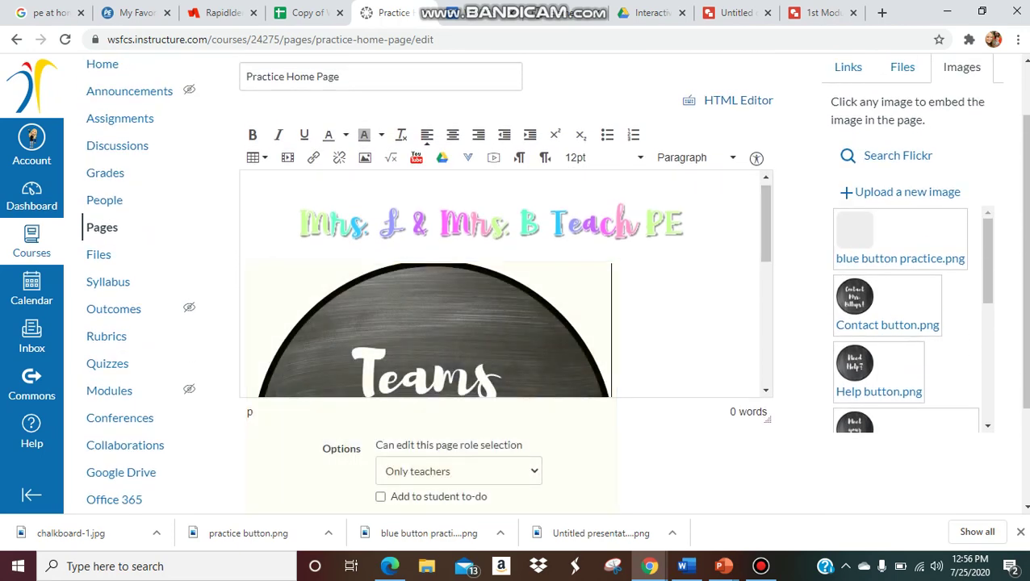
- Shrink the embedded Teams Meeting Call image to about the size of the other round buttons and deselect it
{"action": "left_click_drag", "start_coordinate": [765, 234], "coordinate": [765, 314]}
{"action": "left_click", "coordinate": [525, 307]}
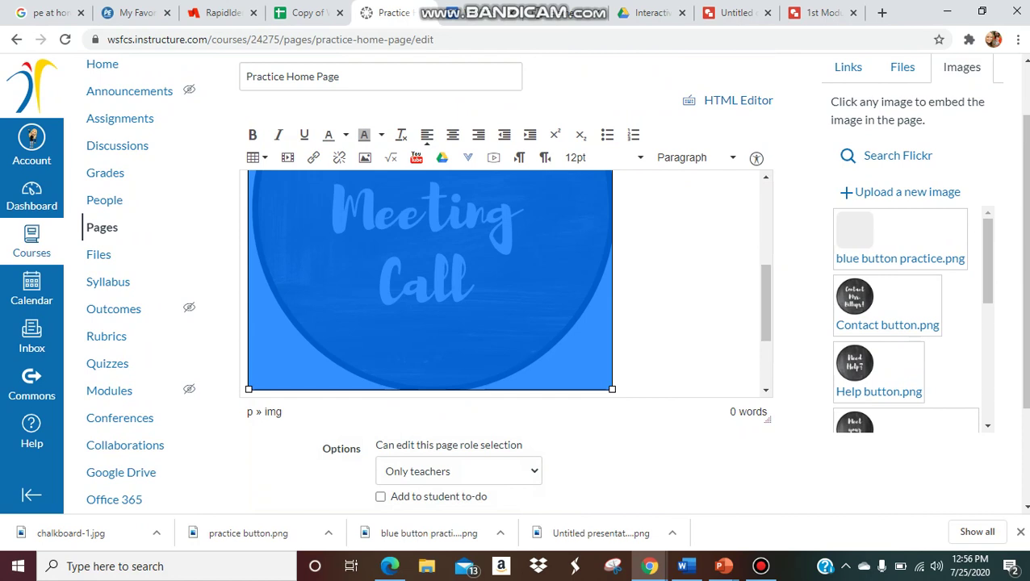
{"action": "left_click_drag", "start_coordinate": [611, 389], "coordinate": [377, 256]}
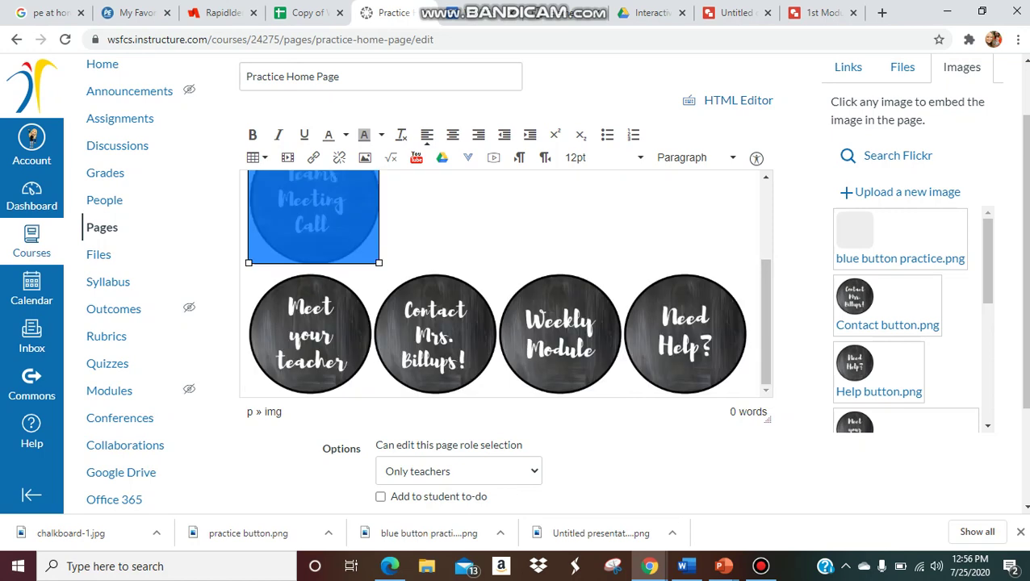
{"action": "scroll", "coordinate": [377, 256], "scroll_direction": "up", "scroll_amount": 1}
{"action": "left_click", "coordinate": [381, 300]}
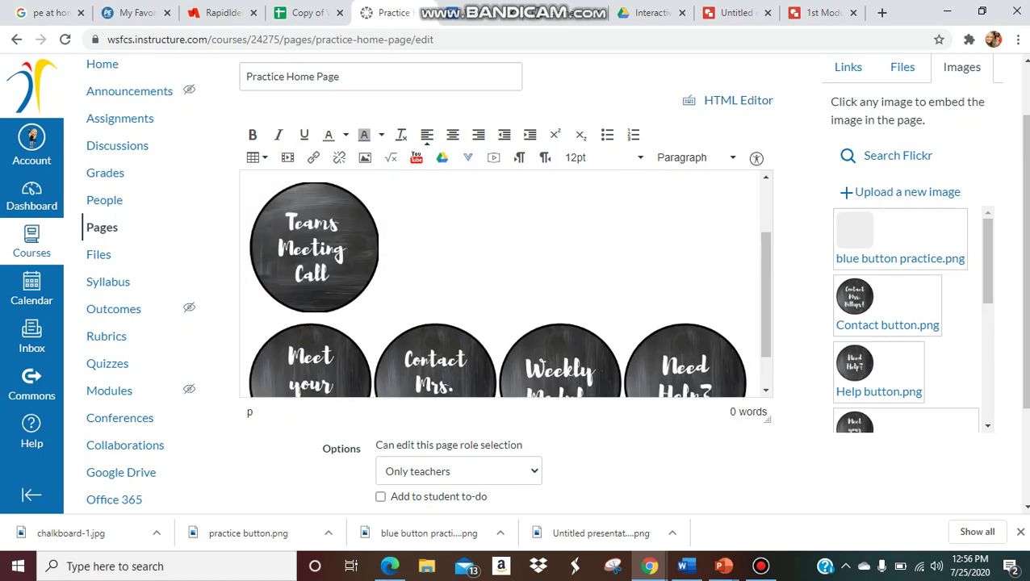
{"action": "scroll", "coordinate": [505, 283], "scroll_direction": "down", "scroll_amount": 1}
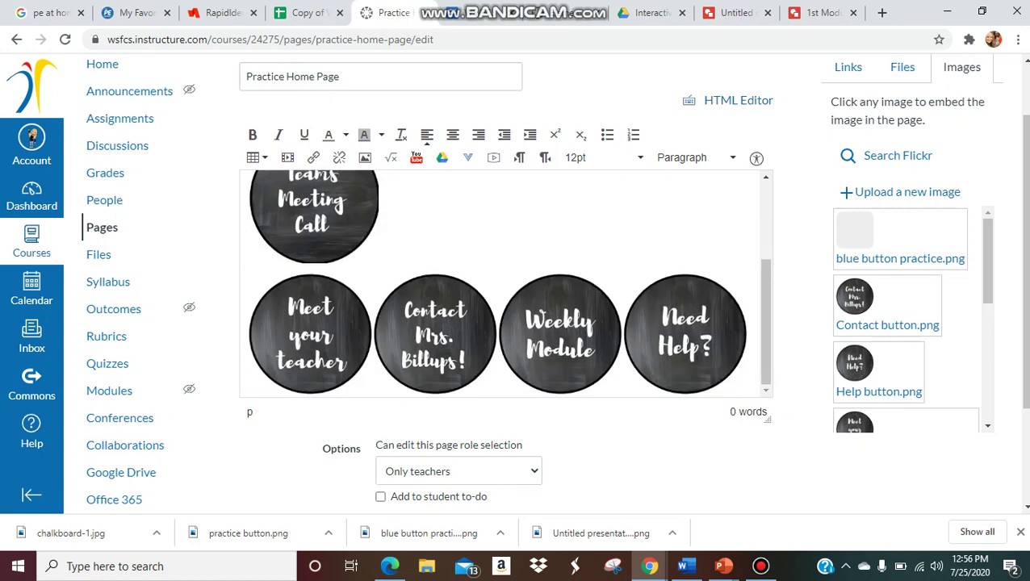